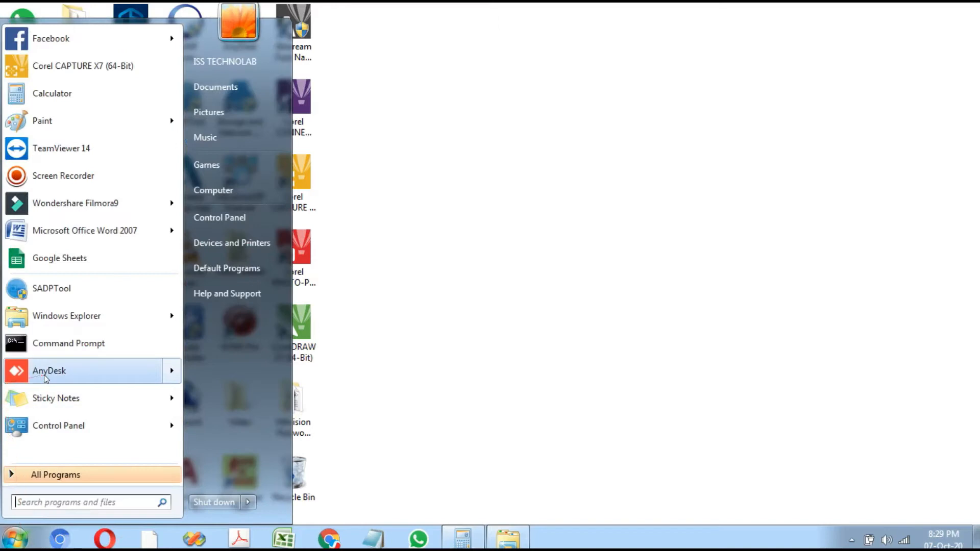
- Search the Start menu for cmd and launch cmd.exe
left_click(57, 502)
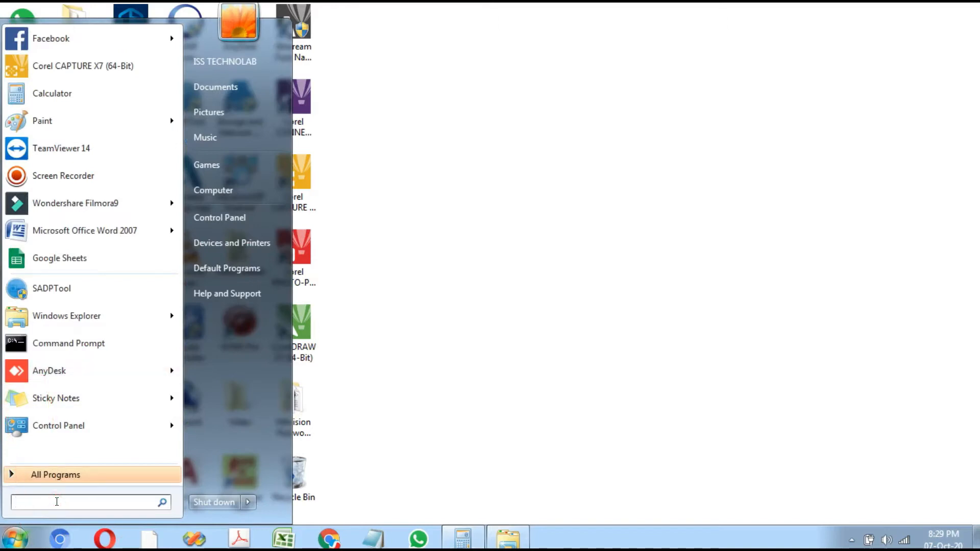
type("cmd")
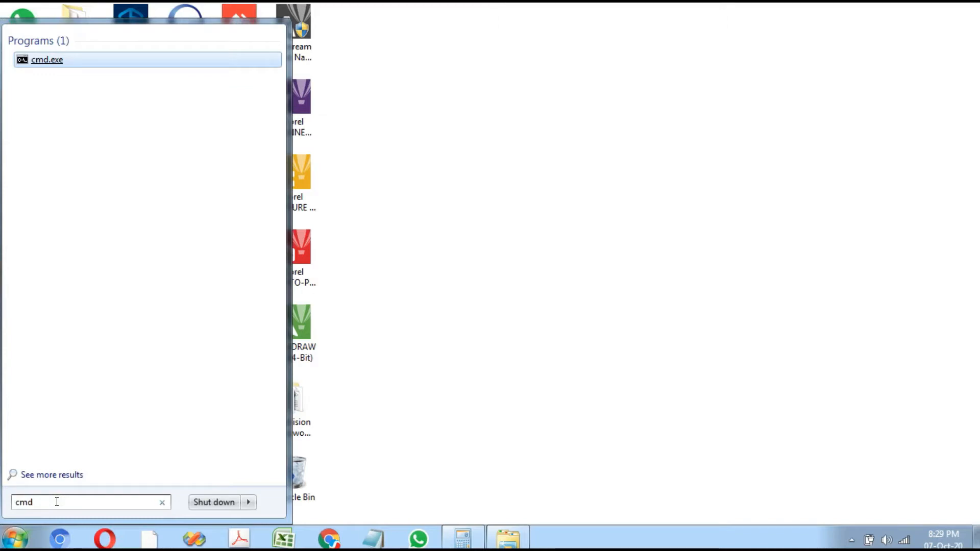
left_click(53, 60)
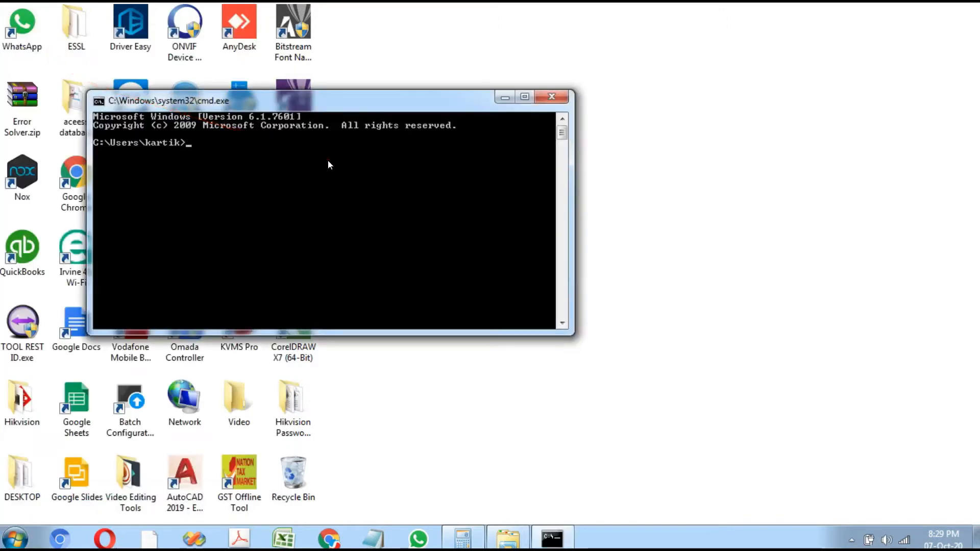
- Run ipconfig to find the wireless gateway 192.168.150.1, then minimise Command Prompt
type("ipconfig")
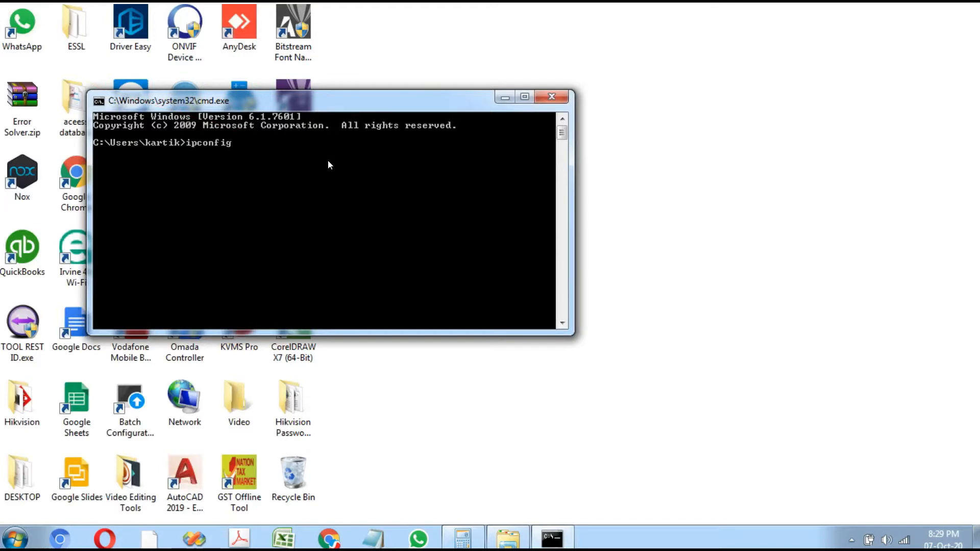
key("Return")
scroll(306, 153, "up", 3)
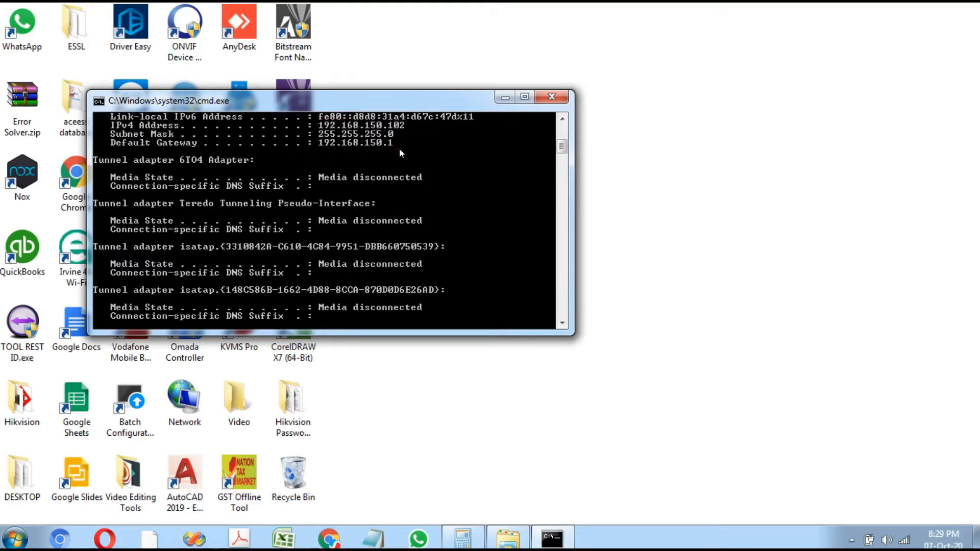
left_click_drag(393, 159, 307, 170)
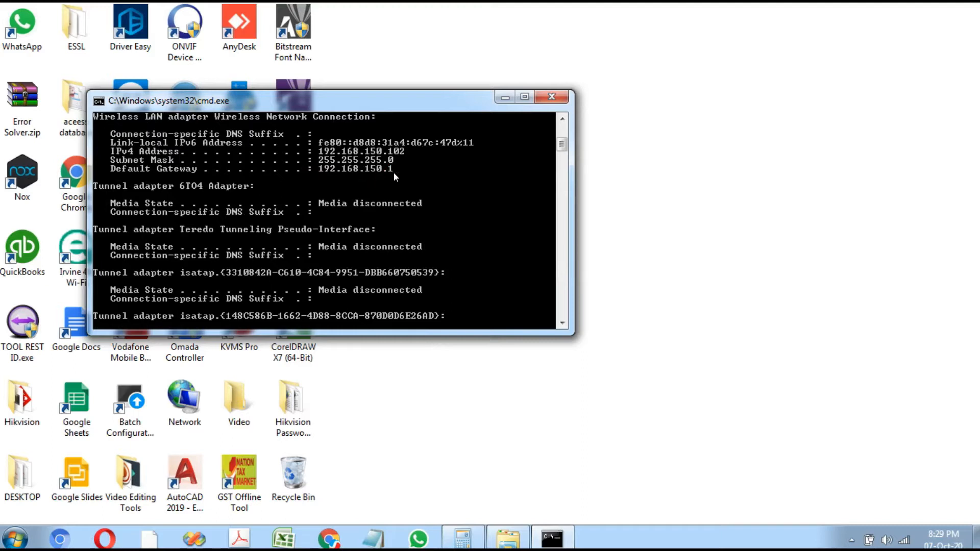
left_click(510, 95)
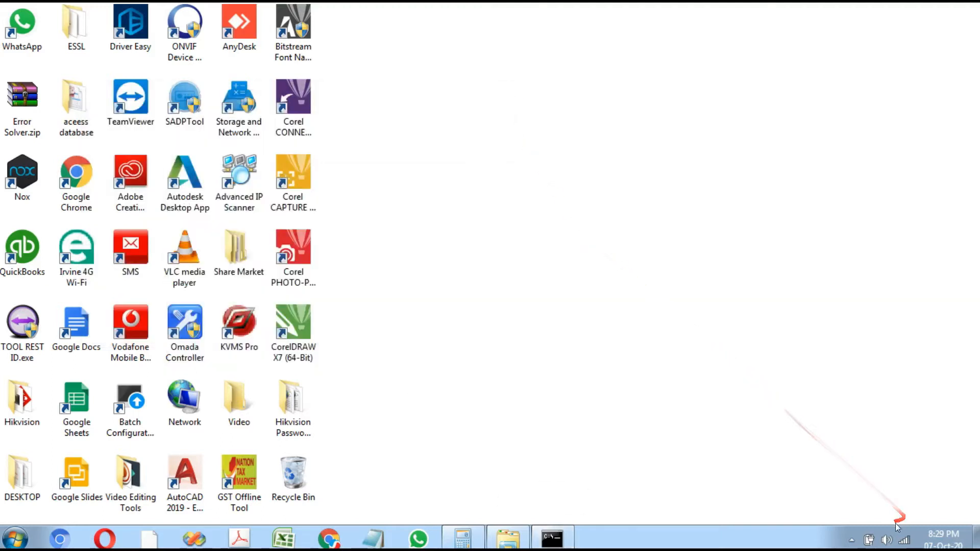
- Open the wireless connection's Network Connection Details from a maximised Network and Sharing Center
right_click(904, 541)
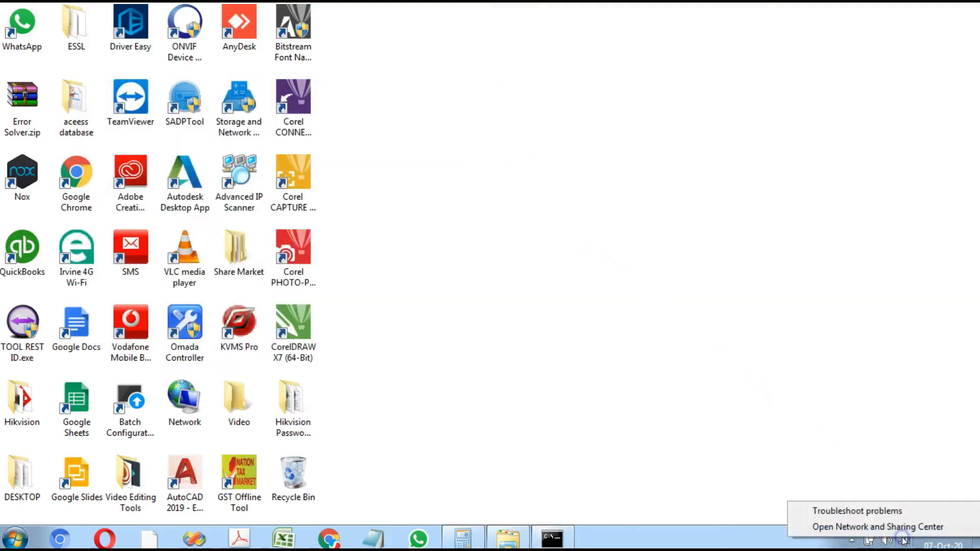
left_click(903, 529)
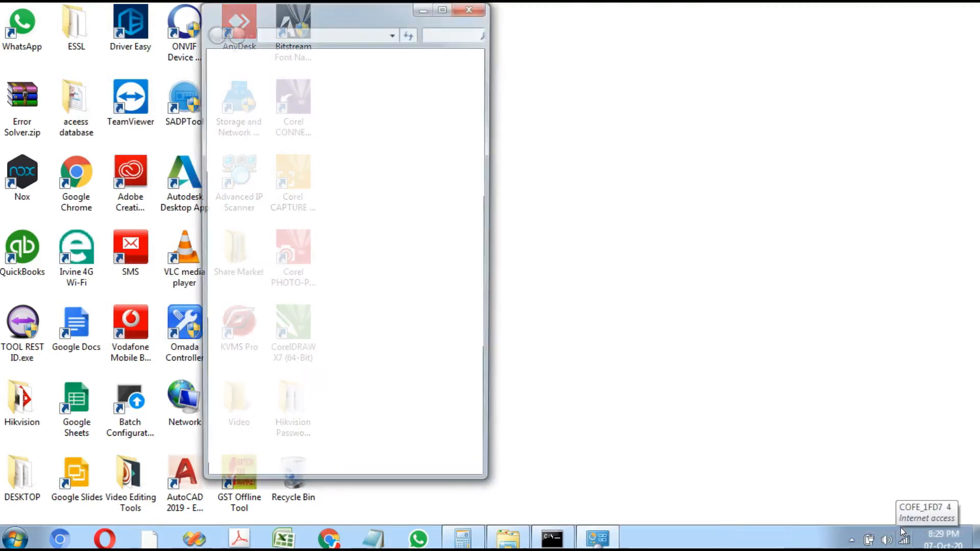
left_click(444, 7)
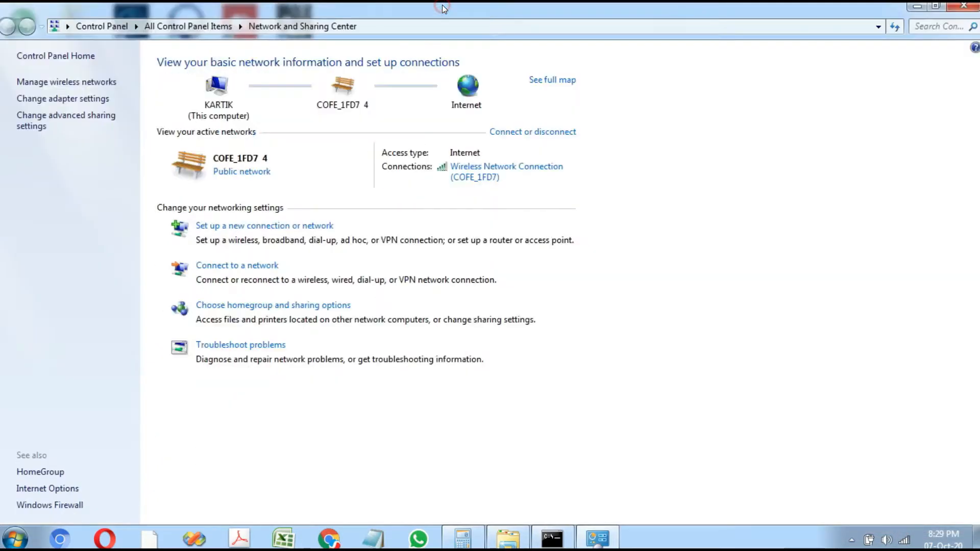
left_click(482, 176)
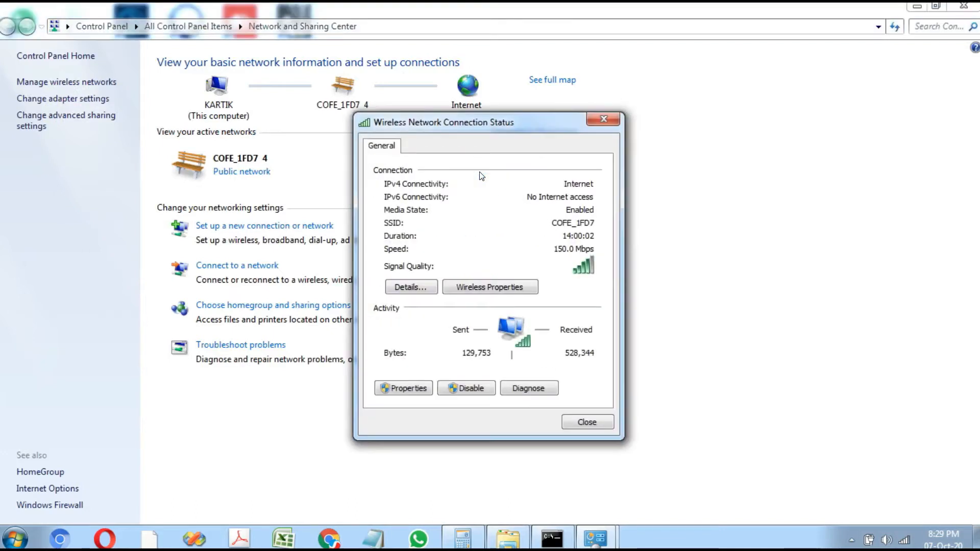
left_click(410, 286)
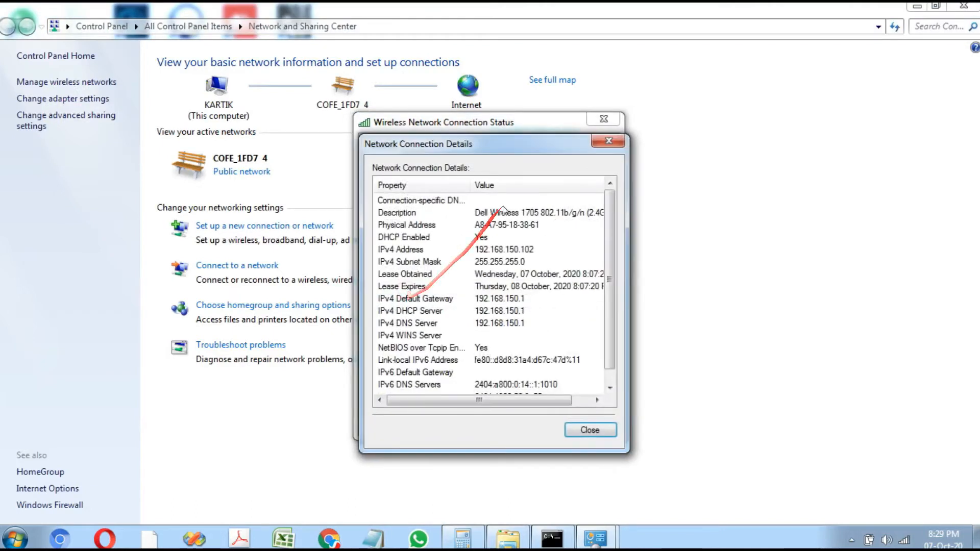
- Review the IPv4 DNS, WINS and Default Gateway rows, confirming gateway 192.168.150.1
scroll(605, 258, "down", 1)
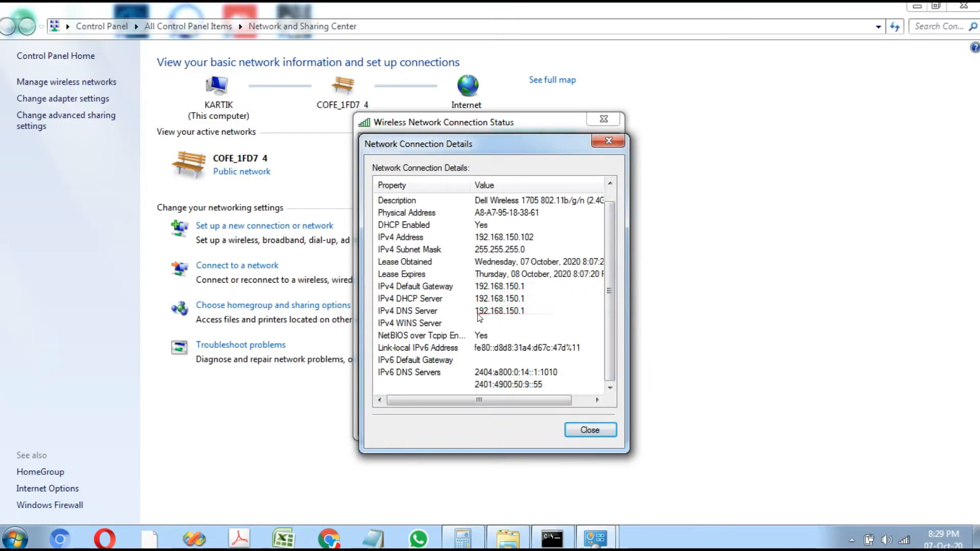
left_click(498, 311)
left_click(506, 325)
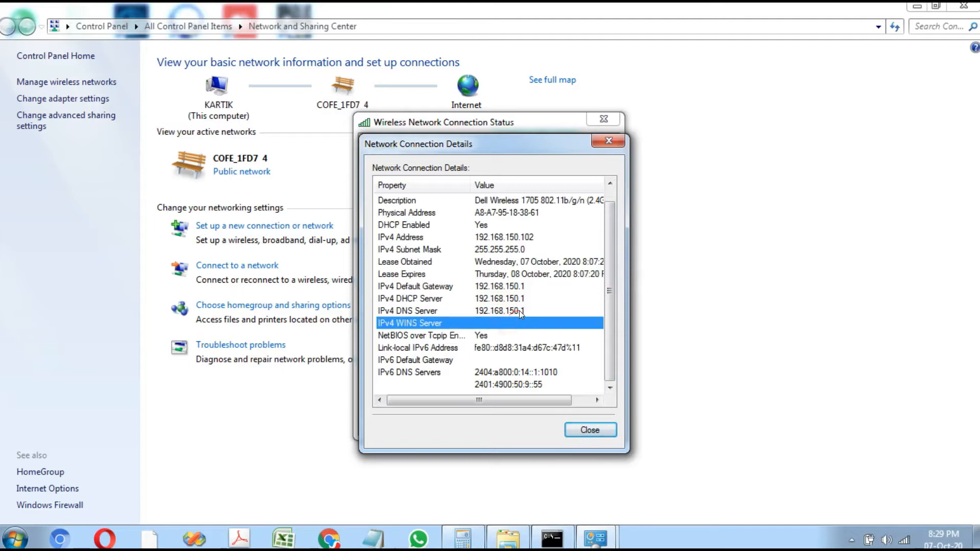
left_click(519, 310)
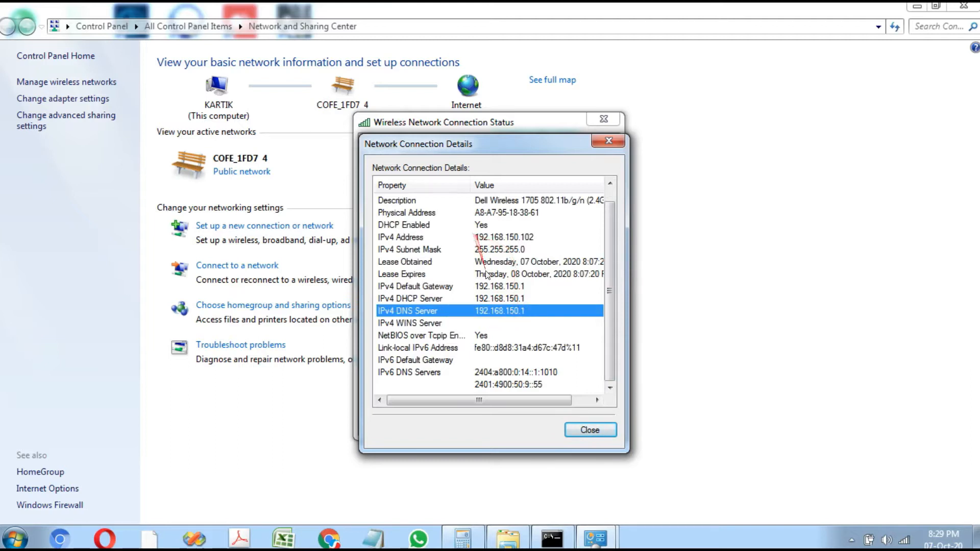
left_click(480, 288)
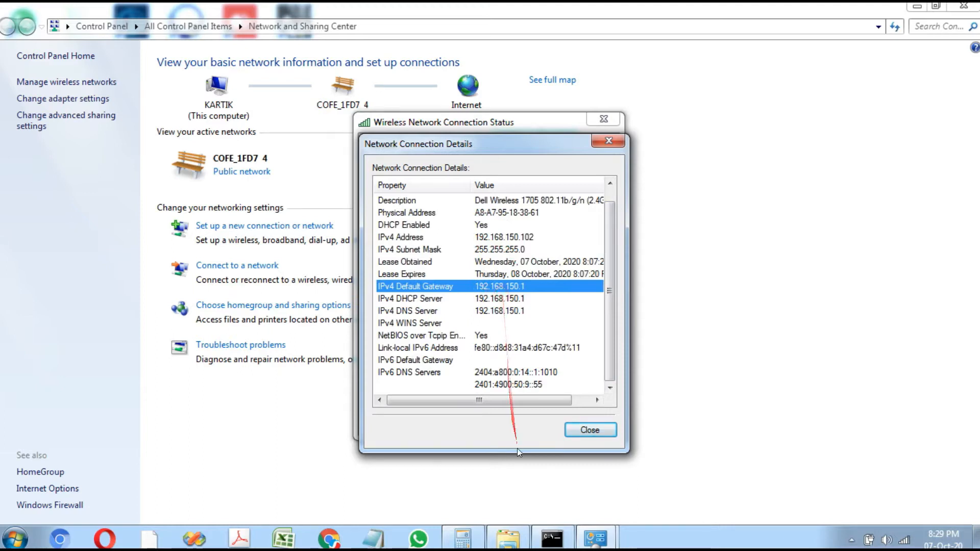
- Note the gateway address 192.168.150.1 in a new Notepad document and minimise it
left_click(363, 537)
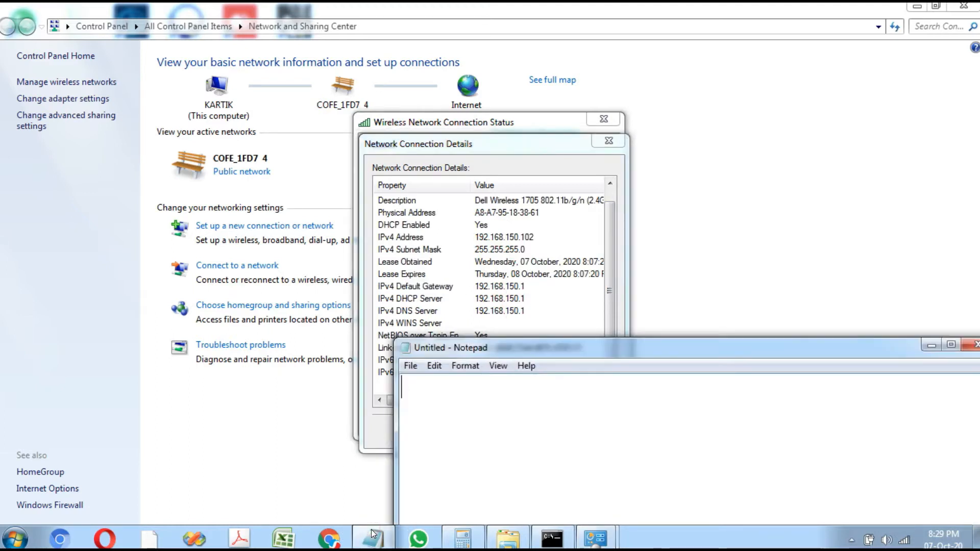
type("19")
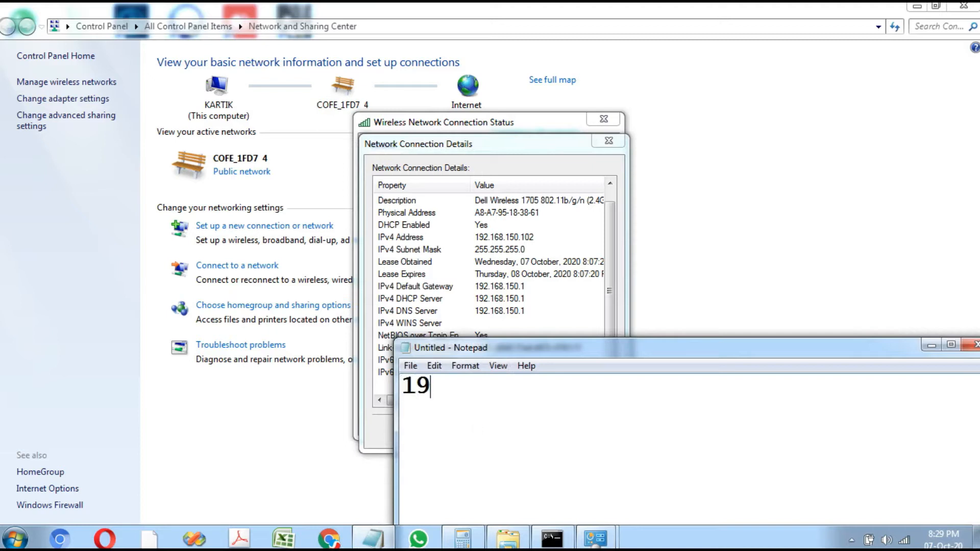
type("2.168.150.1")
left_click_drag(592, 388, 401, 393)
key("ctrl+c")
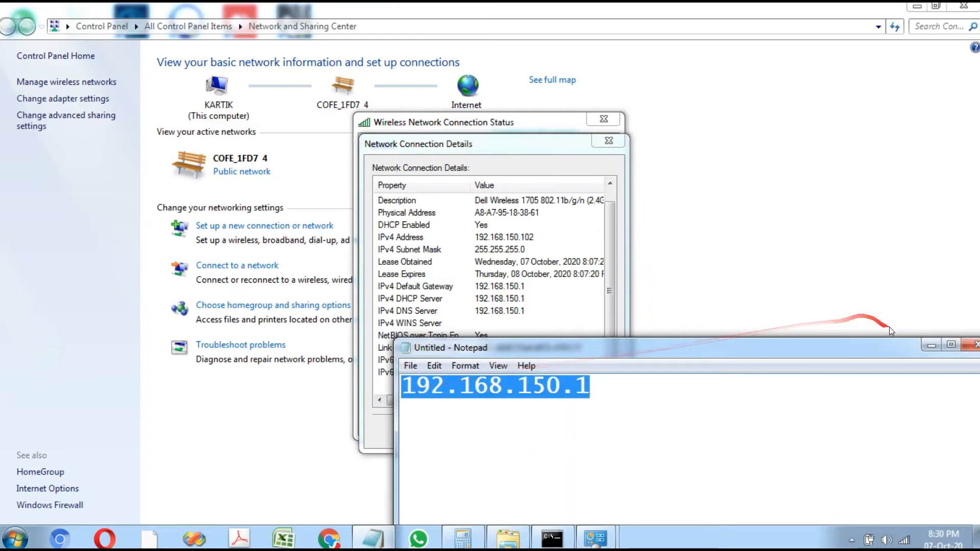
left_click(932, 345)
- Close the connection details and status dialogs and minimise Network and Sharing Center
left_click(601, 140)
left_click(601, 121)
left_click(917, 7)
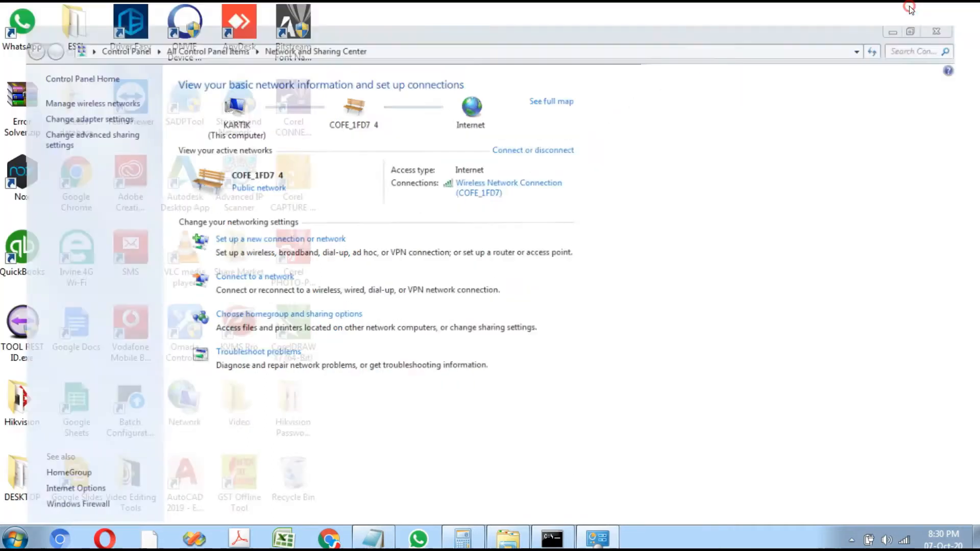
- Paste 192.168.150.1 into Chrome's address bar and load the 4G Mobile Hotspot login page
left_click(321, 540)
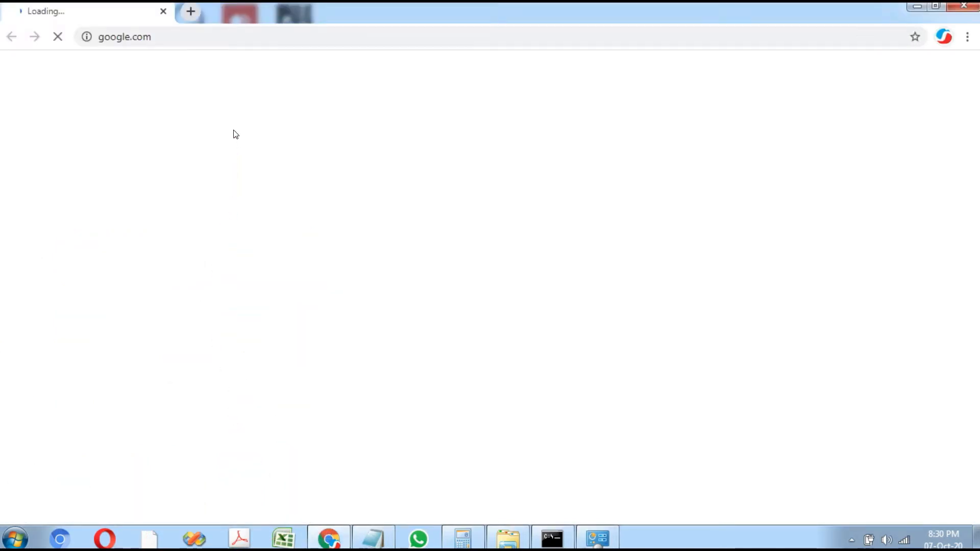
left_click(186, 33)
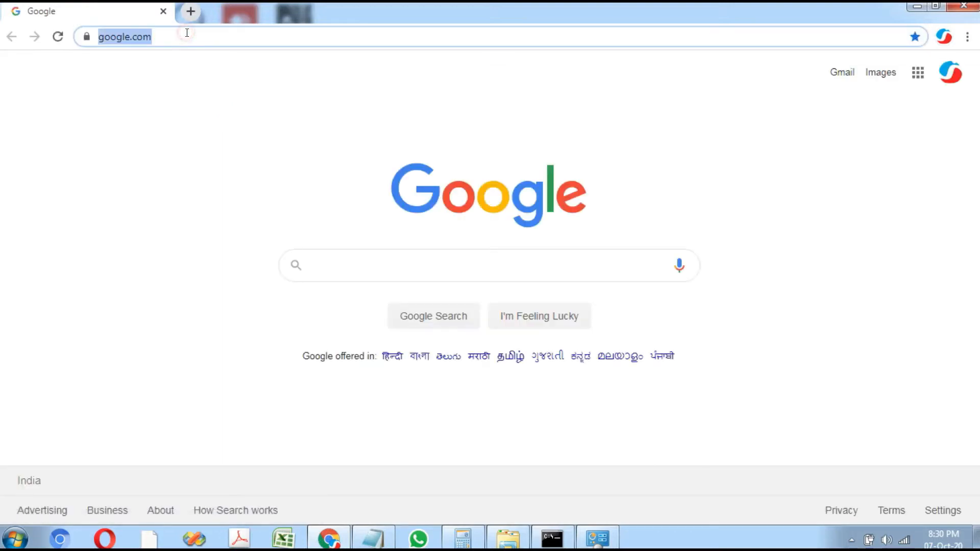
right_click(186, 33)
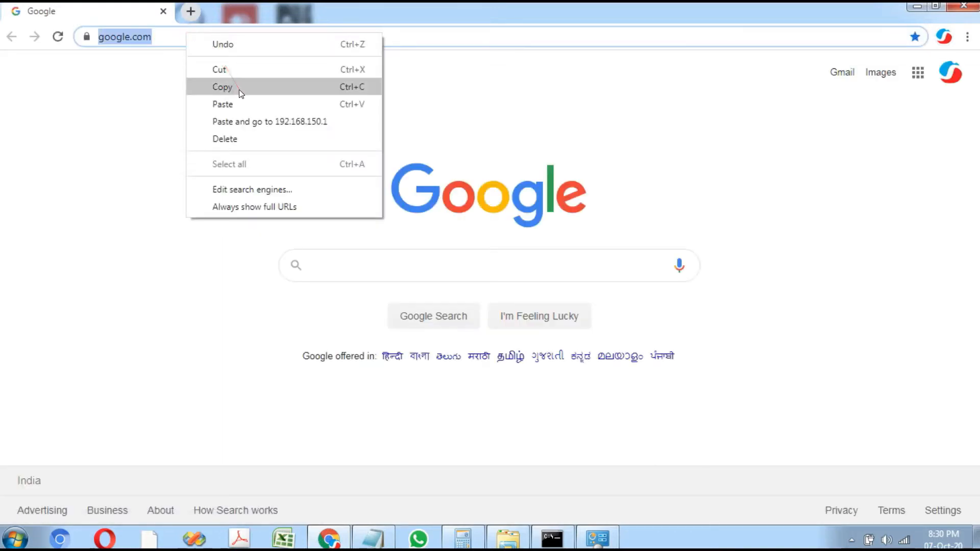
left_click(243, 104)
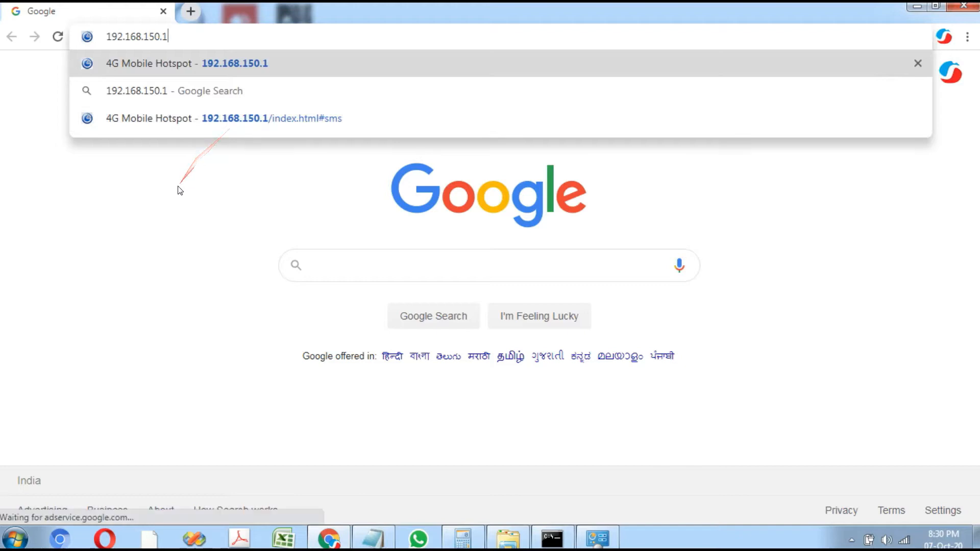
left_click(166, 62)
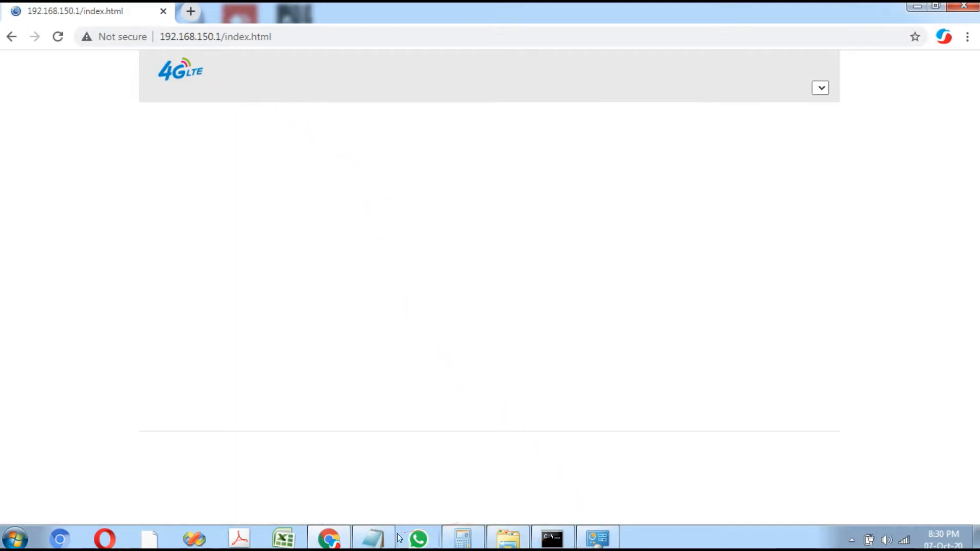
- Log in to the router admin with the default administrator username and password
mouse_move(385, 540)
left_click(345, 269)
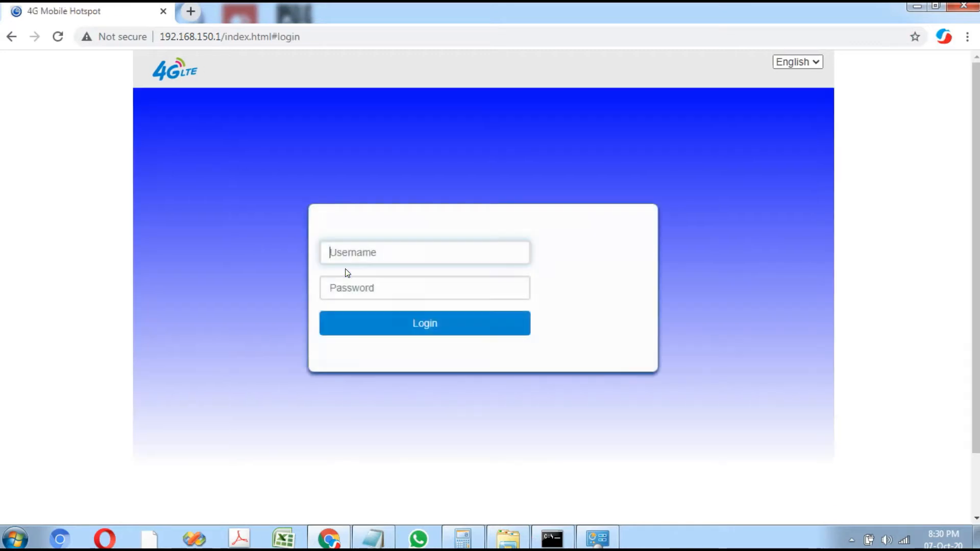
key("Tab")
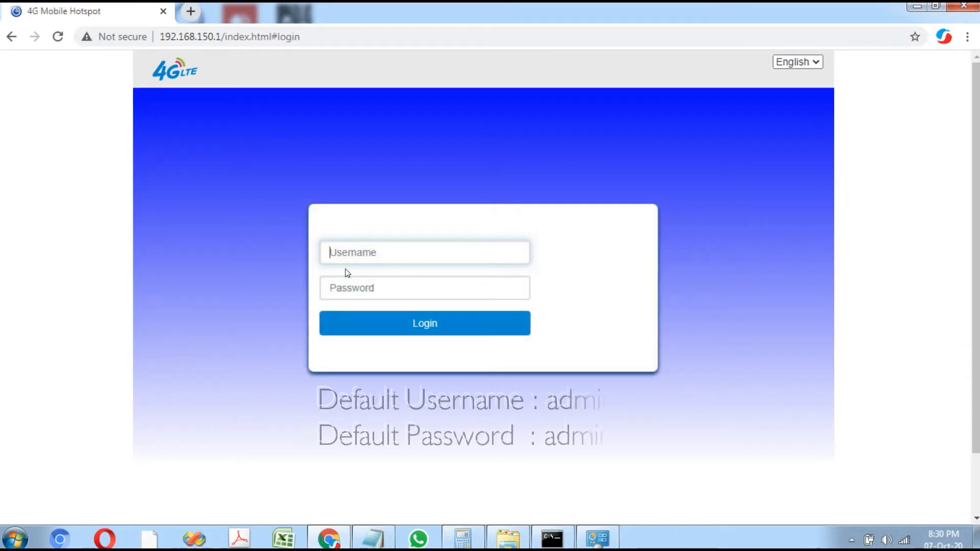
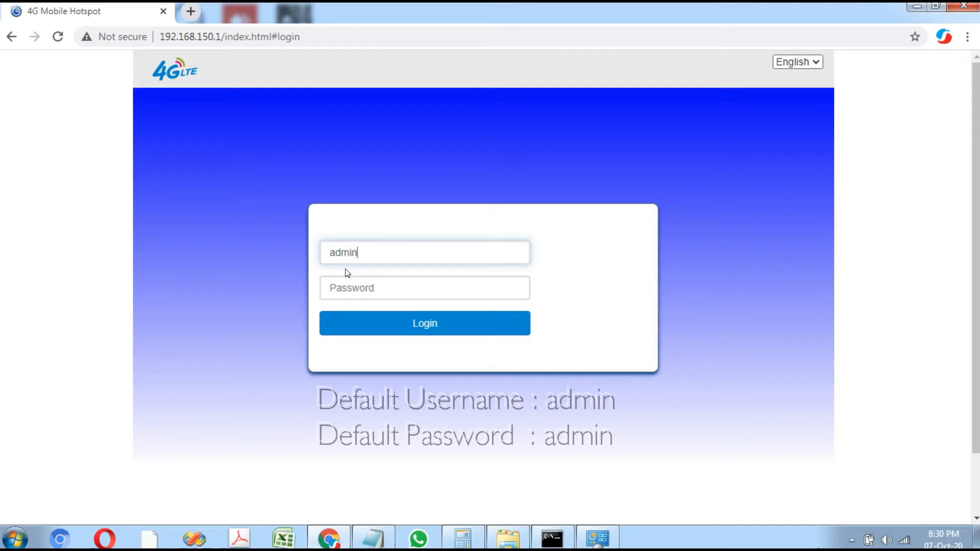
left_click(353, 291)
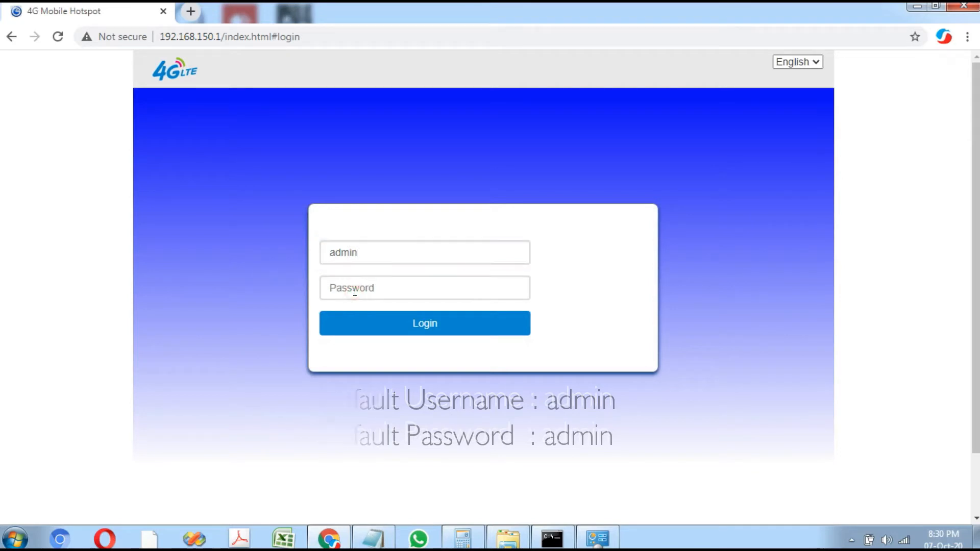
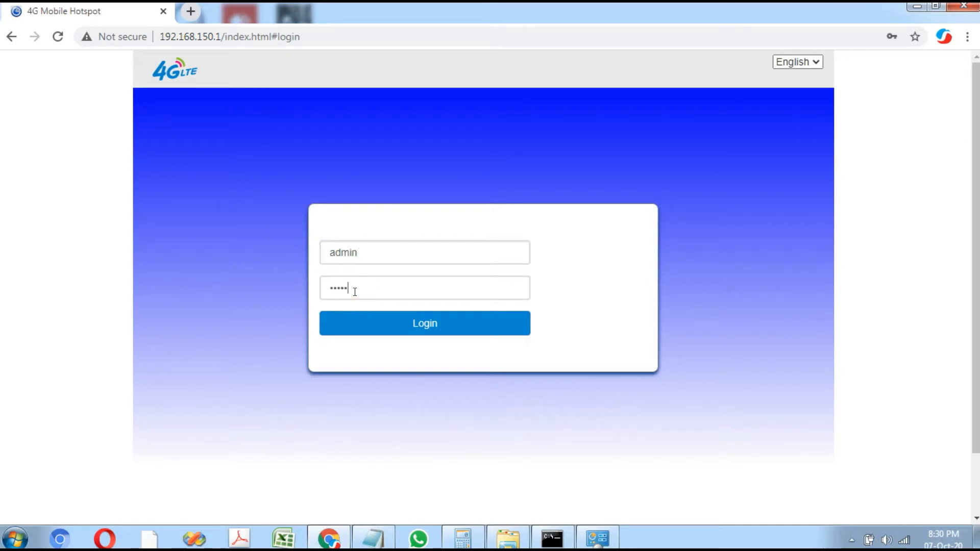
left_click(383, 329)
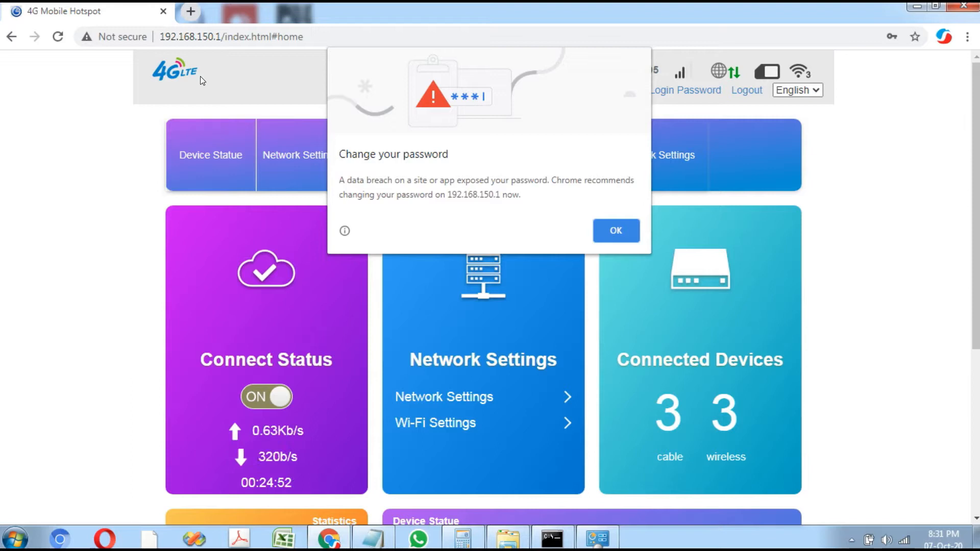
- Dismiss Chrome's password warning, view Quick Settings' APN step (Auto), and return to the dashboard
left_click(609, 239)
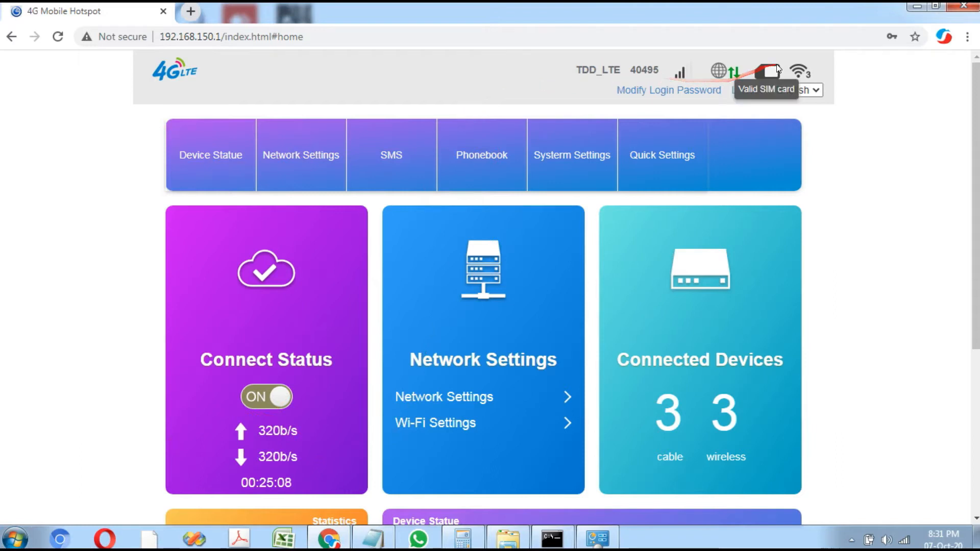
mouse_move(799, 74)
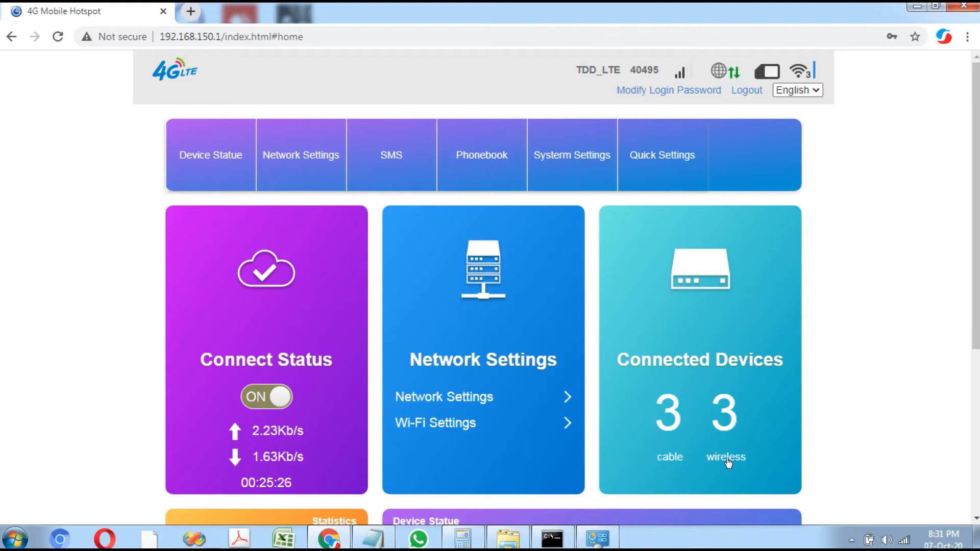
left_click(681, 165)
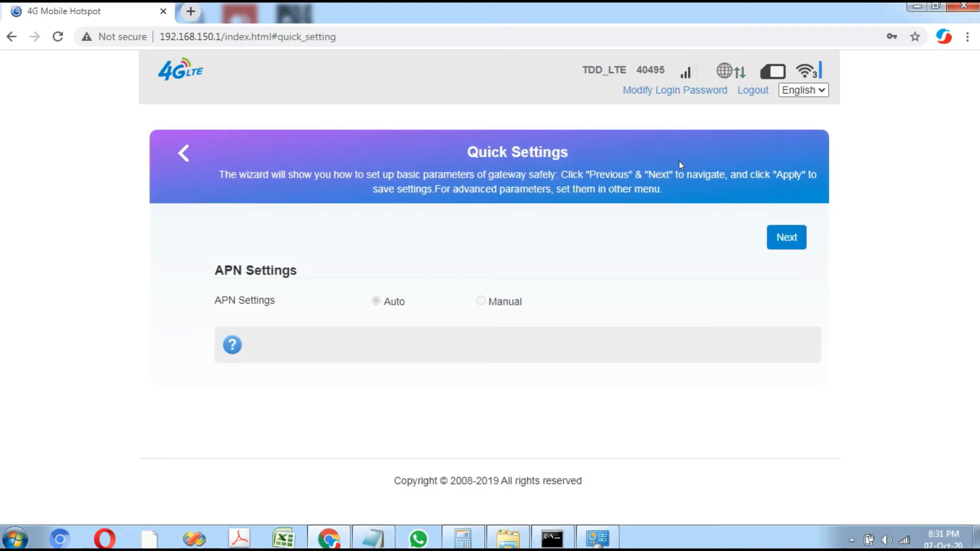
left_click_drag(670, 161, 535, 128)
left_click(6, 43)
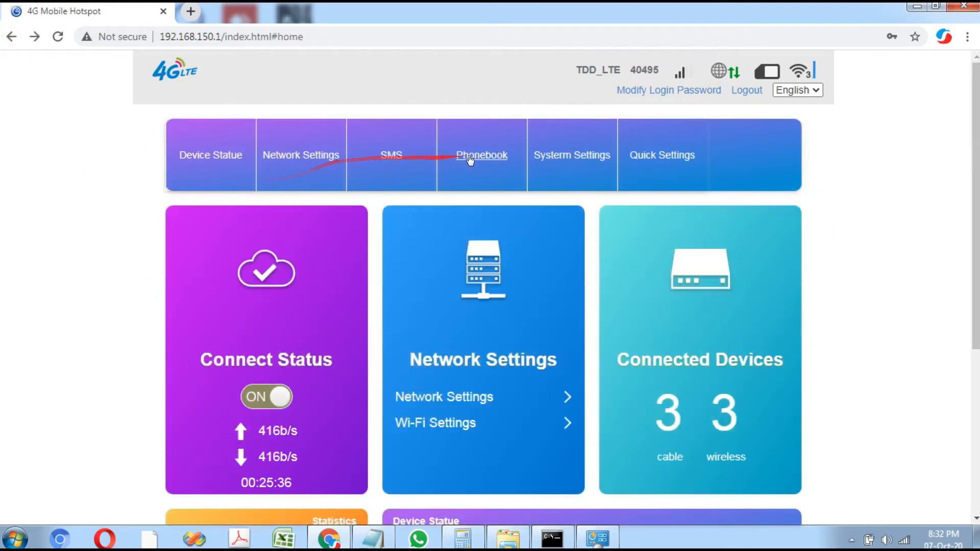
- Open System Settings > Router and review the IP, subnet mask and DHCP pool fields
left_click(582, 153)
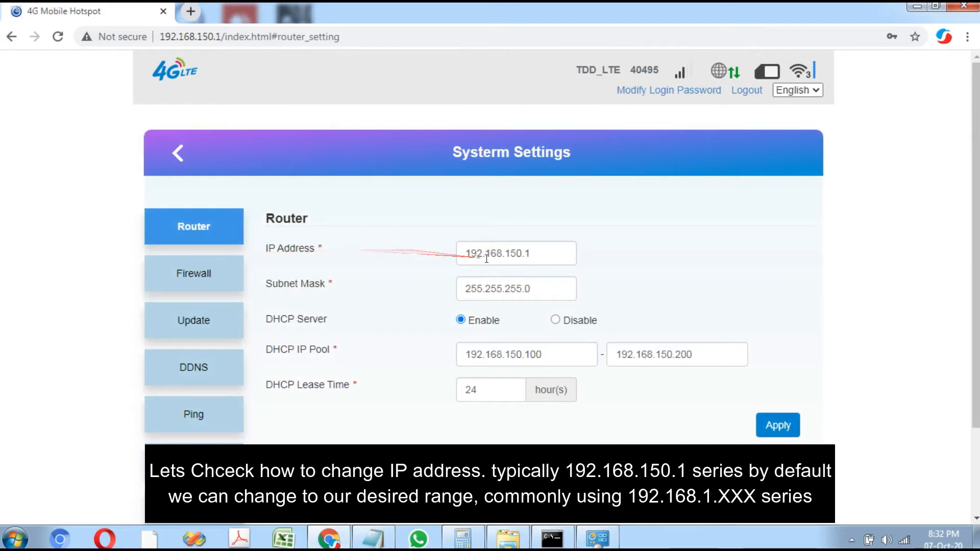
left_click_drag(468, 255, 540, 251)
left_click(540, 252)
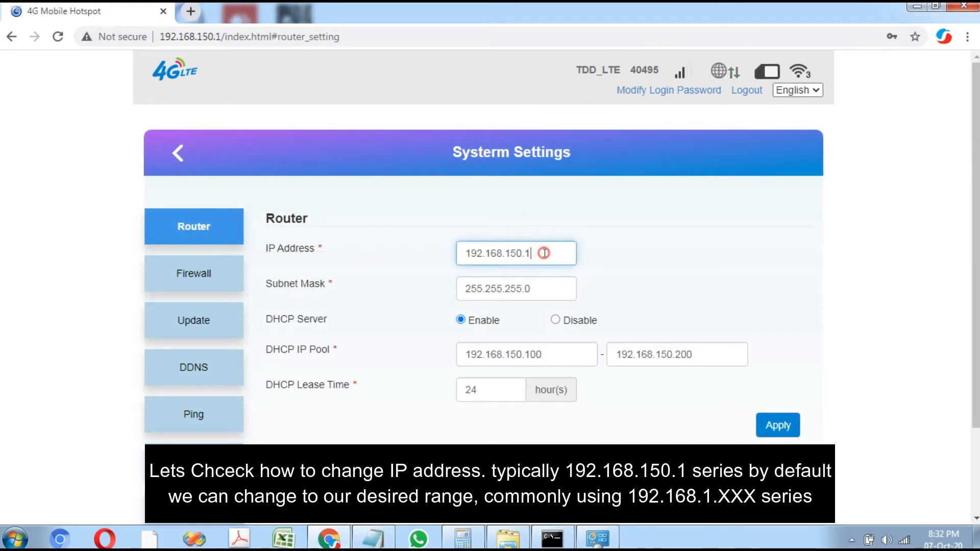
left_click_drag(464, 288, 529, 288)
left_click_drag(541, 355, 462, 353)
left_click_drag(612, 355, 698, 344)
left_click(691, 308)
- Change the router IP to 192.168.100.1 and pool start to 192.168.100.100, keeping mask 255.255.255.0
left_click_drag(531, 257, 443, 264)
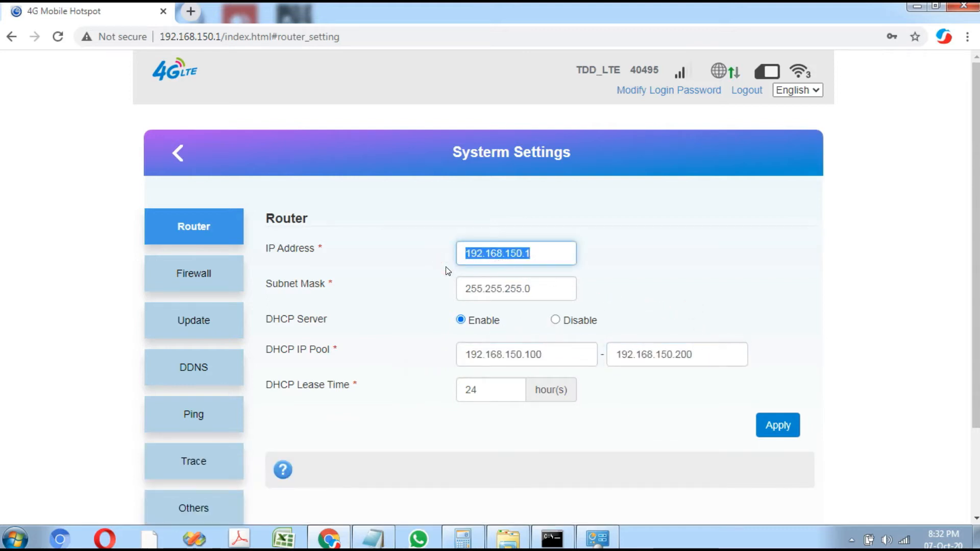
type("192.1")
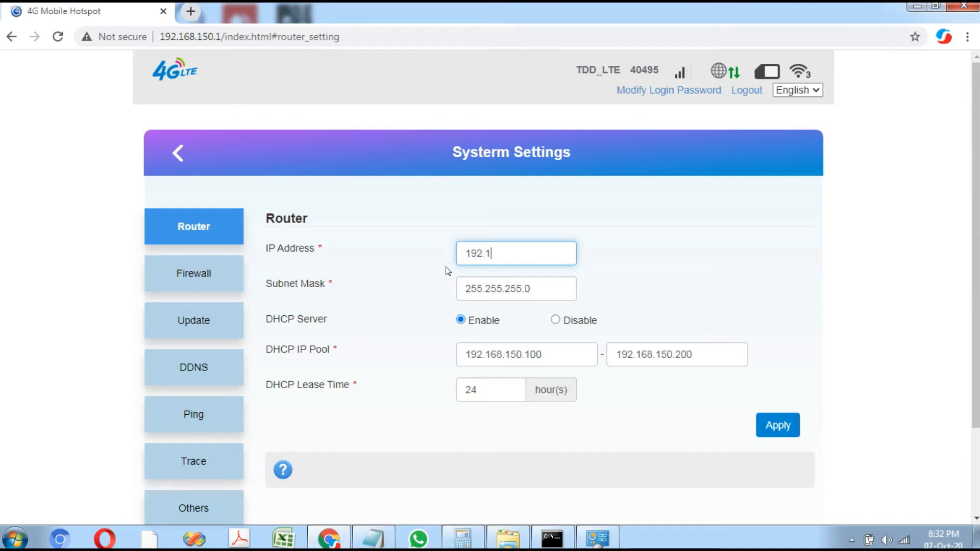
type("68.")
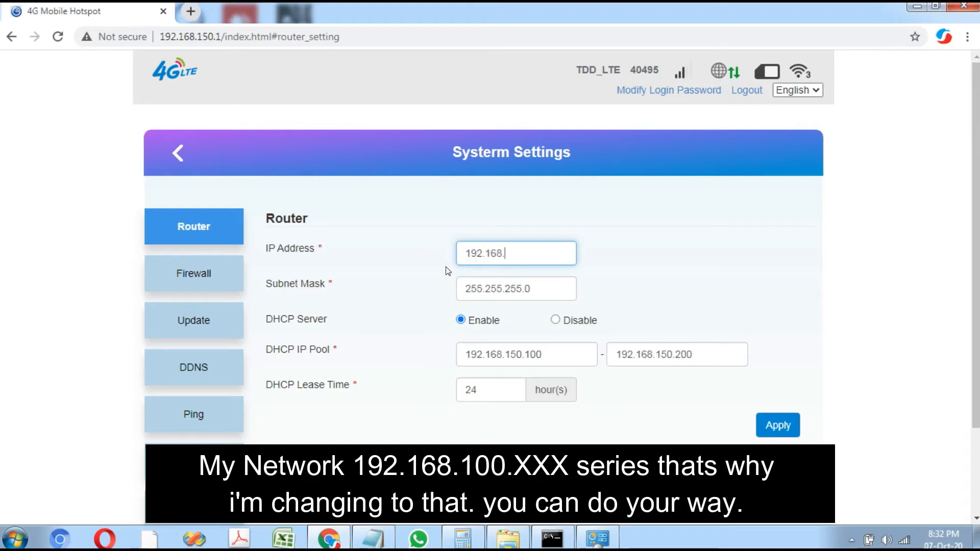
type("150")
left_click(534, 292)
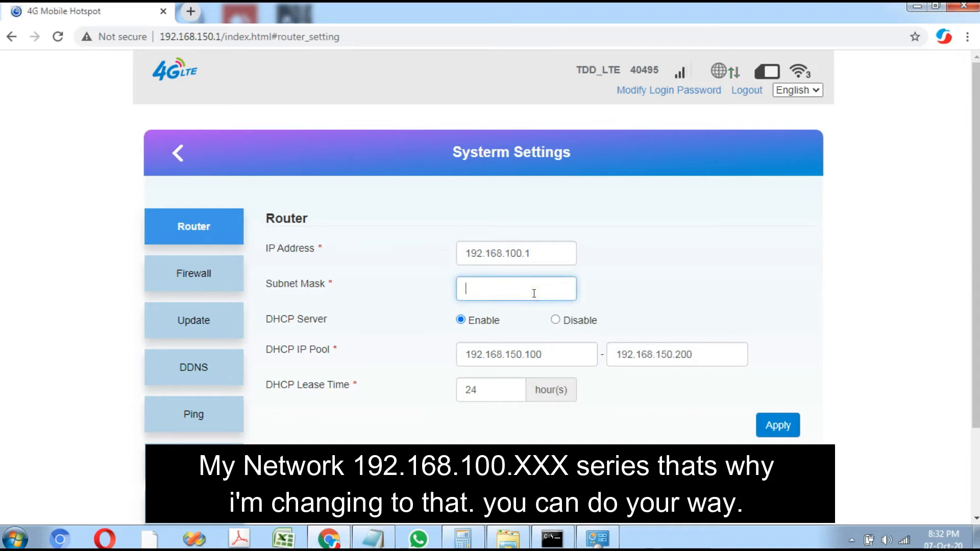
key("ctrl+z")
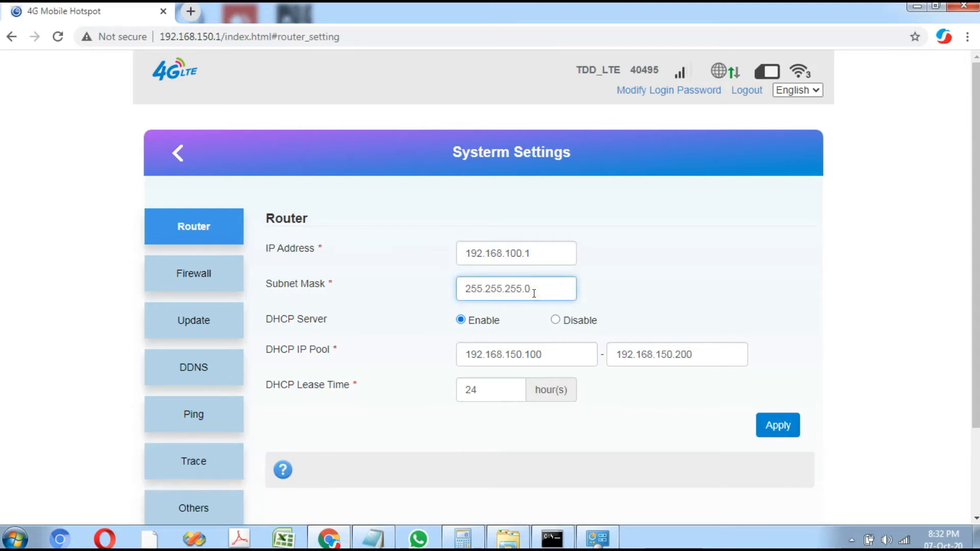
left_click(556, 346)
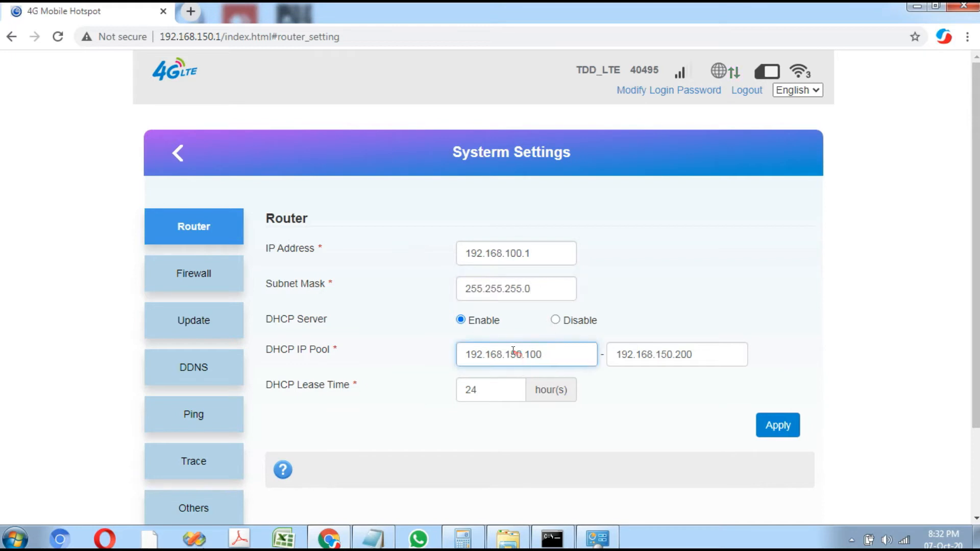
left_click(519, 352)
key("BackSpace")
type("0")
- Set the pool end to 192.168.100.200 and check all three addresses use 192.168.100
left_click(667, 356)
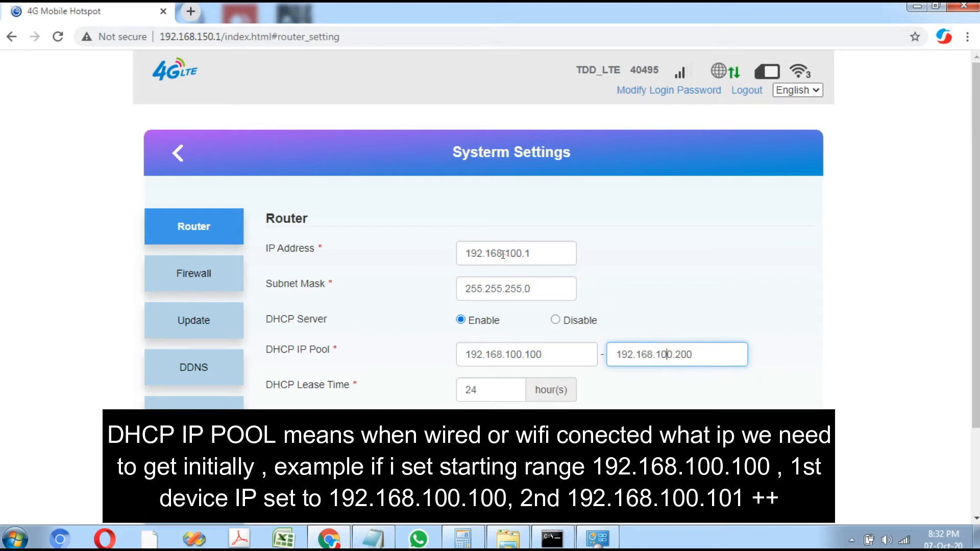
left_click_drag(520, 254, 438, 237)
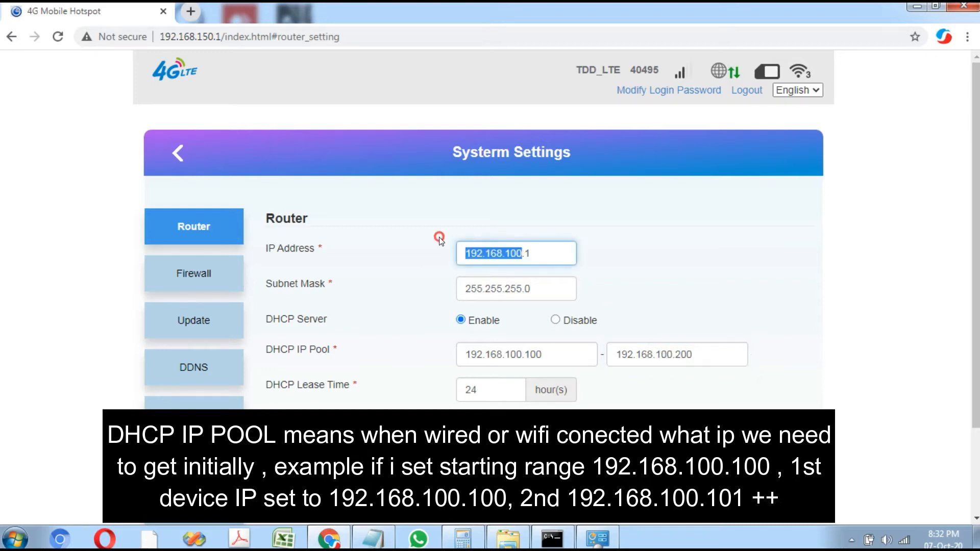
left_click_drag(462, 358, 521, 356)
left_click_drag(620, 354, 671, 357)
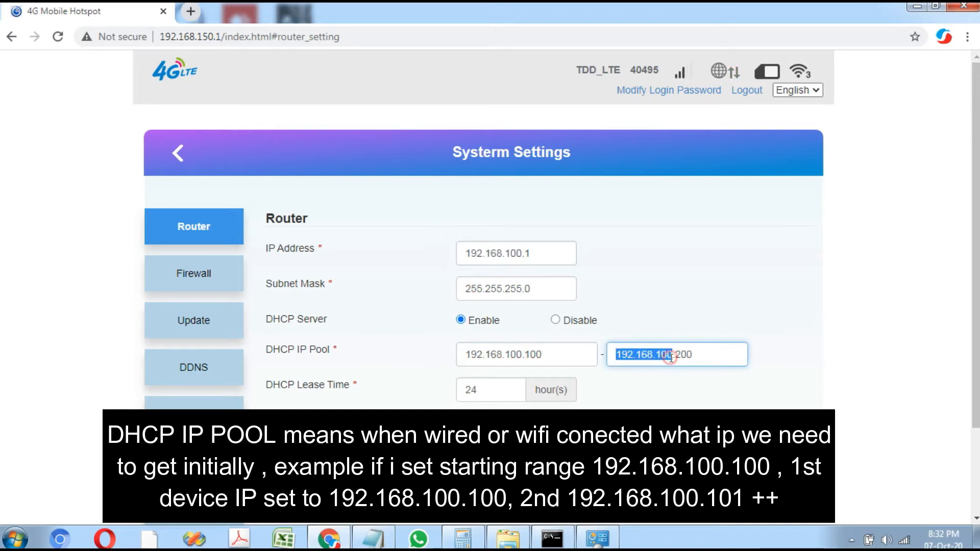
left_click(675, 389)
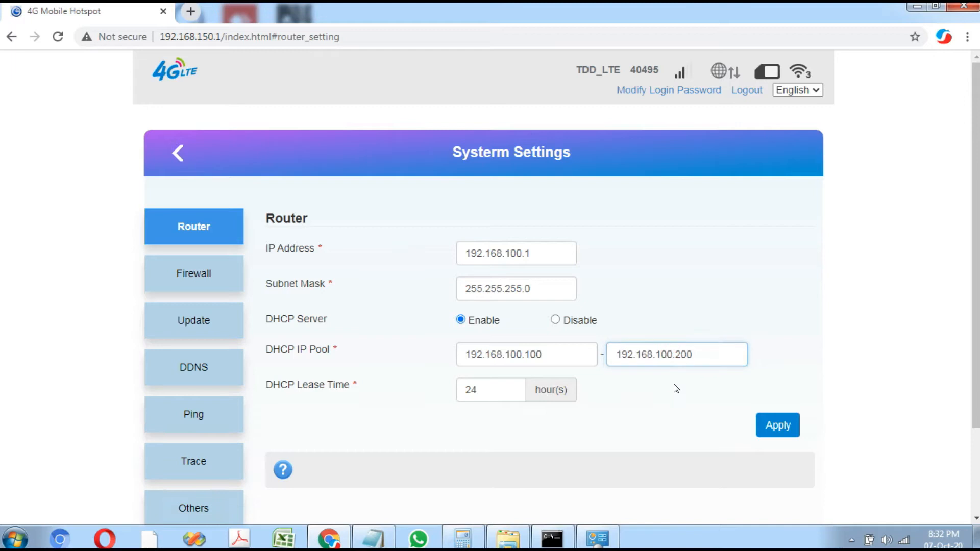
- Apply the new 192.168.100.x LAN settings and confirm the router restart
left_click(759, 428)
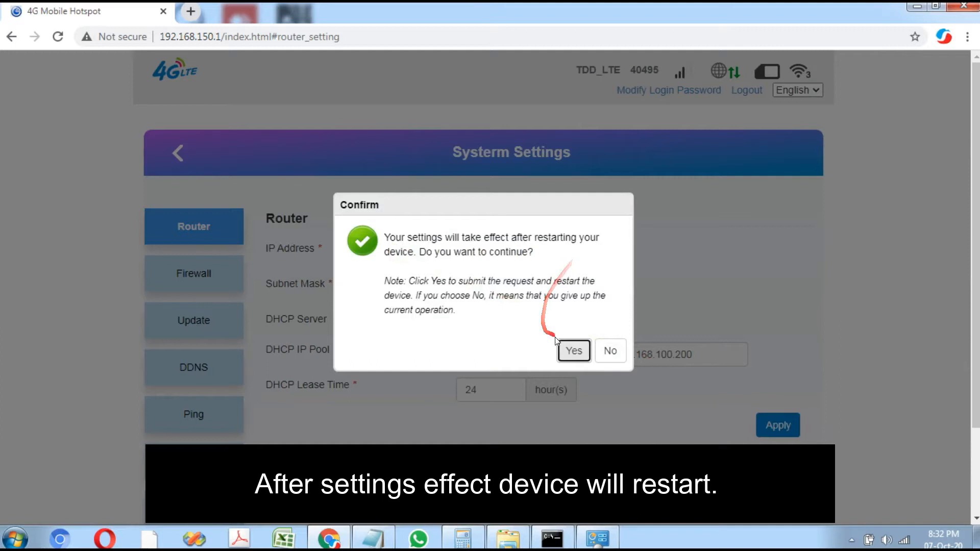
left_click(568, 348)
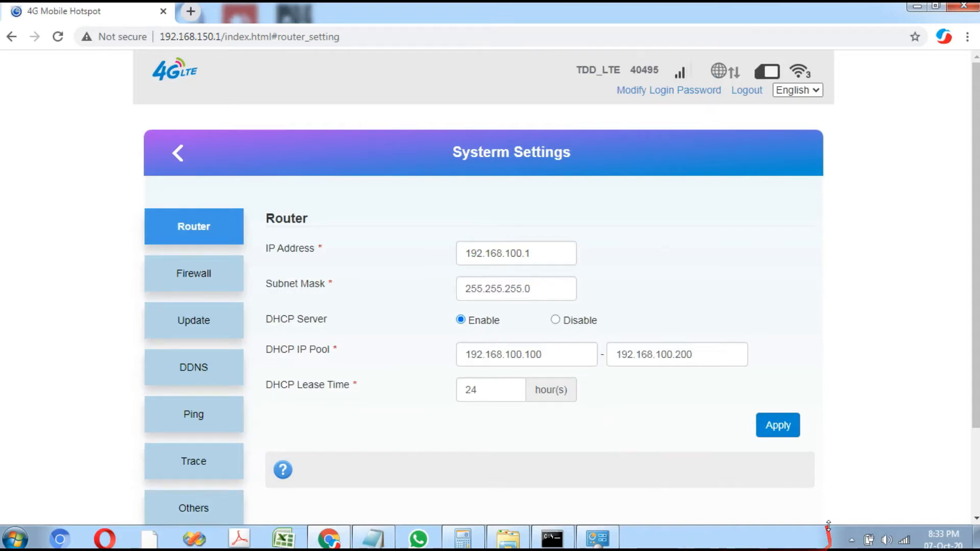
- Refresh the wireless network list and connect to COFE_1FD7
left_click(907, 545)
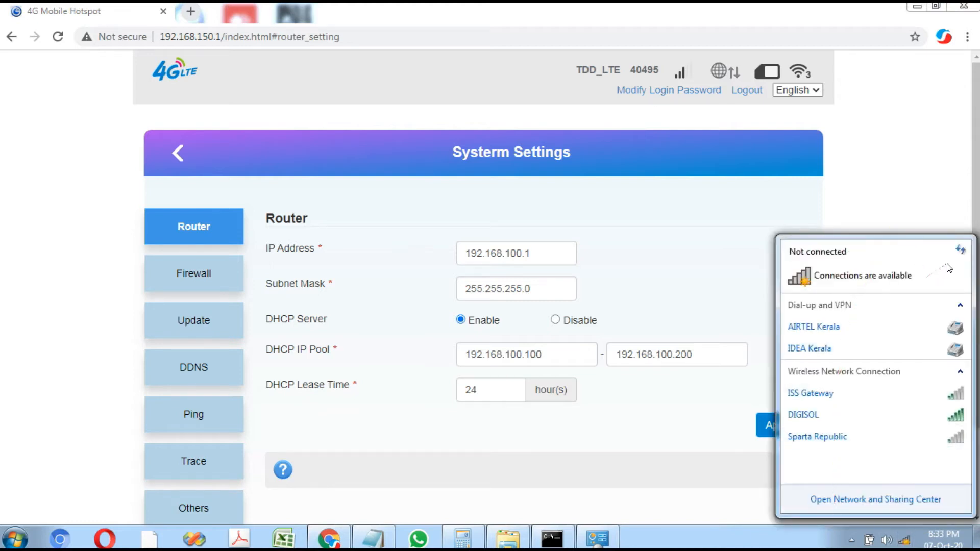
left_click(958, 250)
left_click(958, 251)
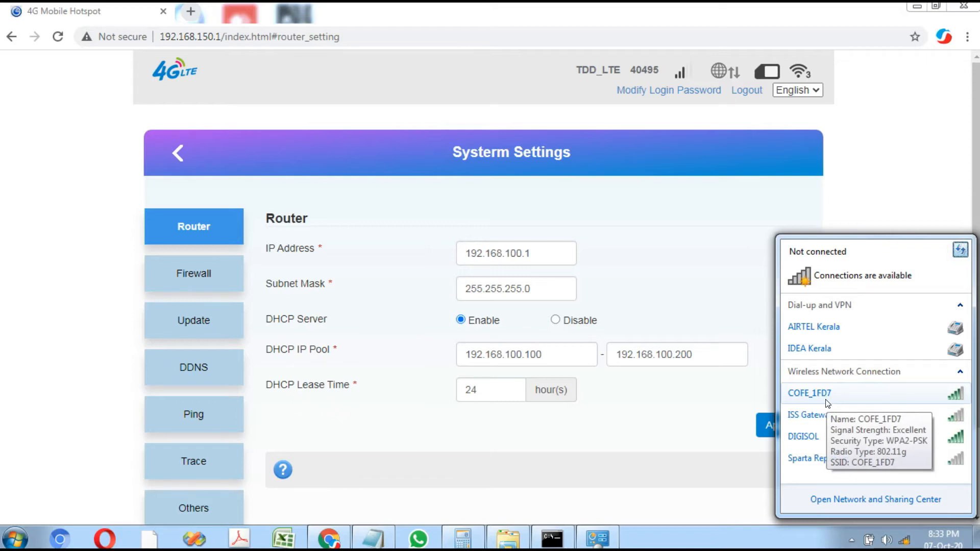
left_click(904, 540)
left_click(904, 540)
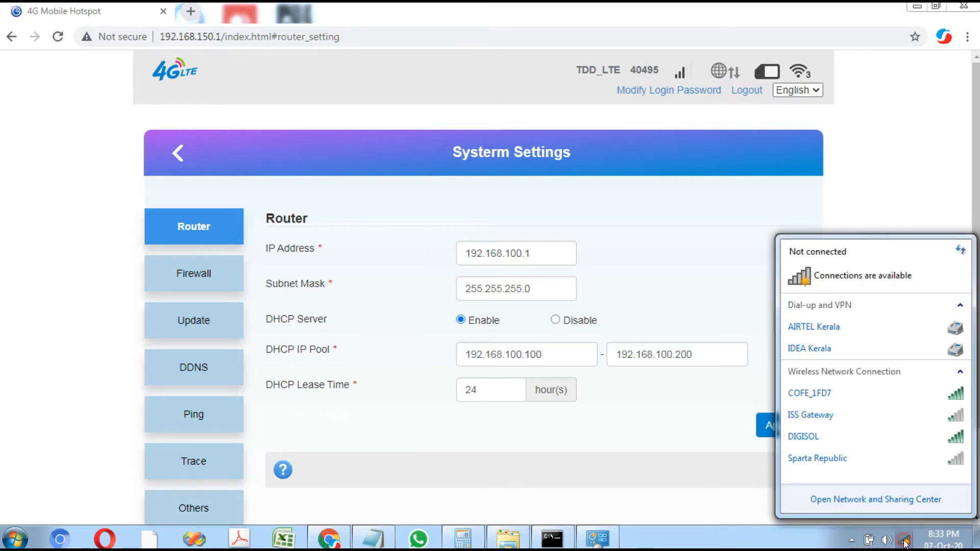
left_click(868, 394)
left_click(914, 412)
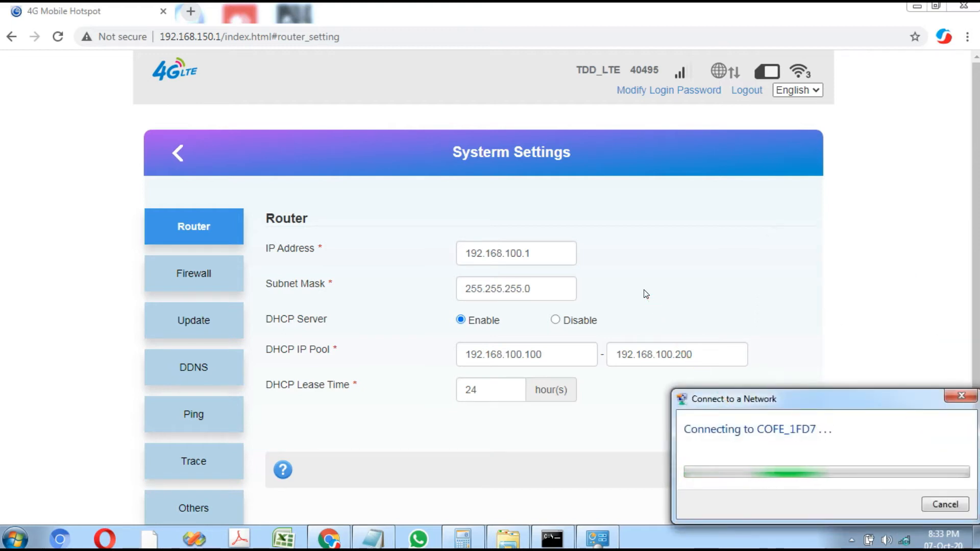
- Set the network location to Work network and check the Wi-Fi connection status
right_click(906, 541)
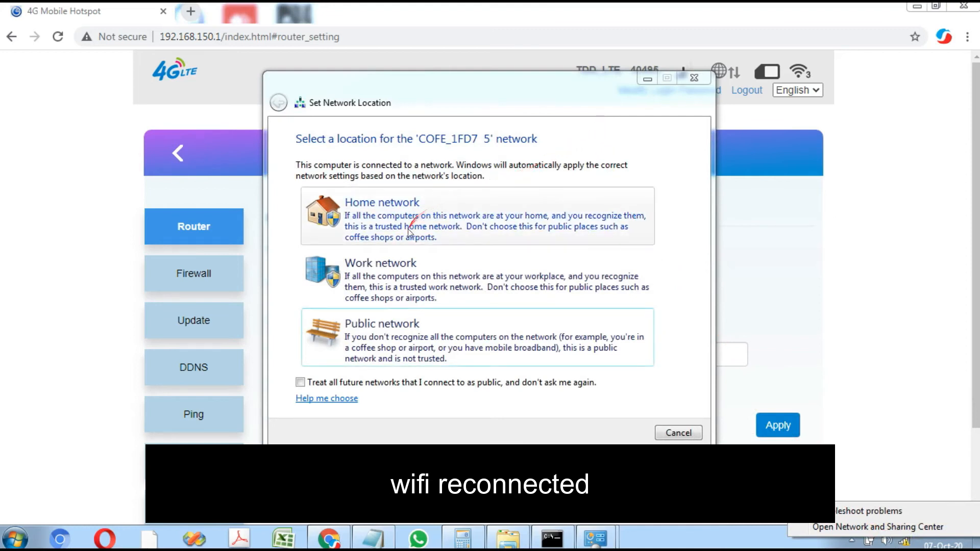
left_click(406, 277)
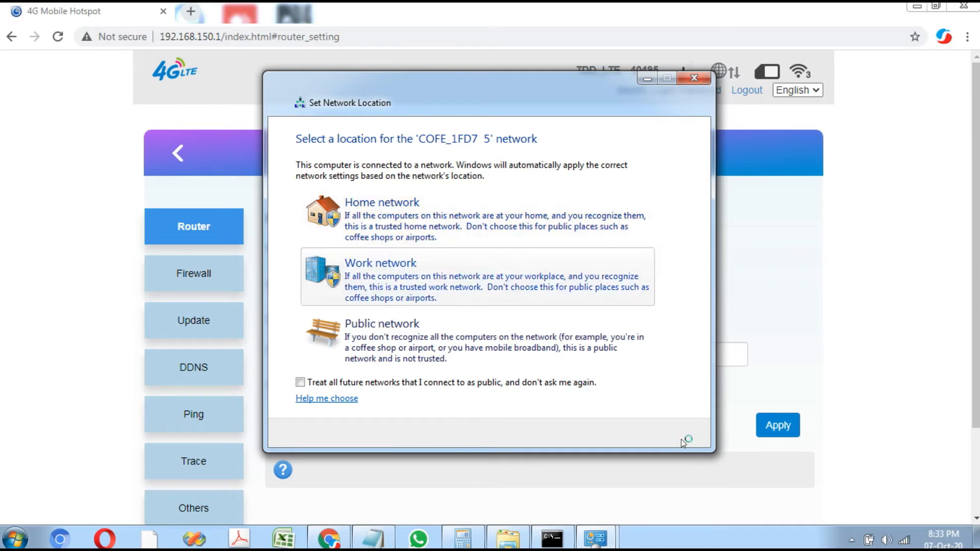
left_click(683, 433)
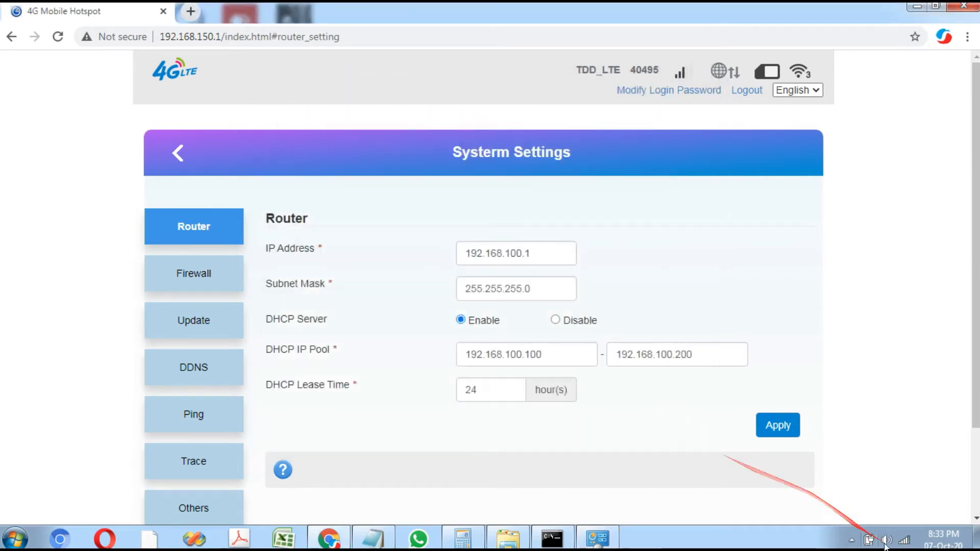
left_click(904, 541)
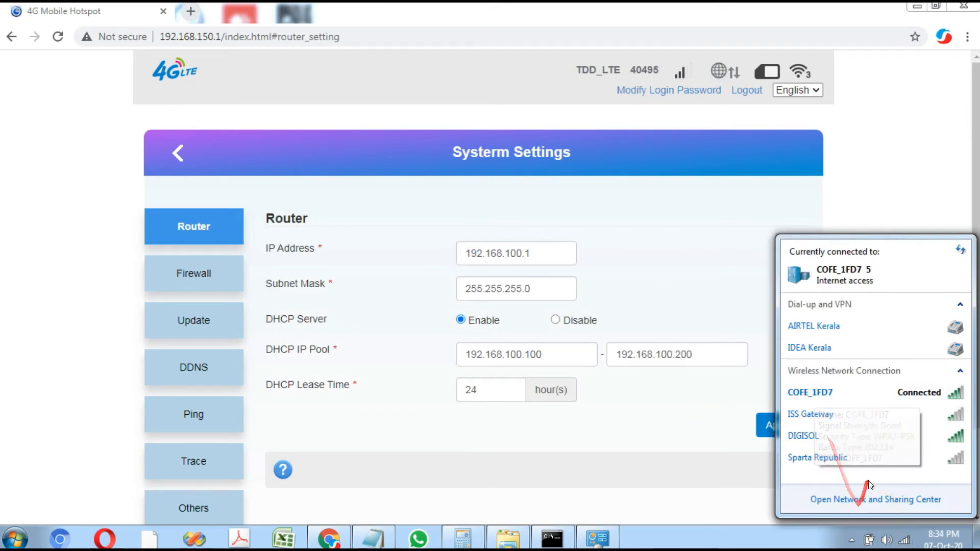
- Verify the wireless connection shows IP 192.168.100.101 and default gateway 192.168.100.1
left_click(869, 500)
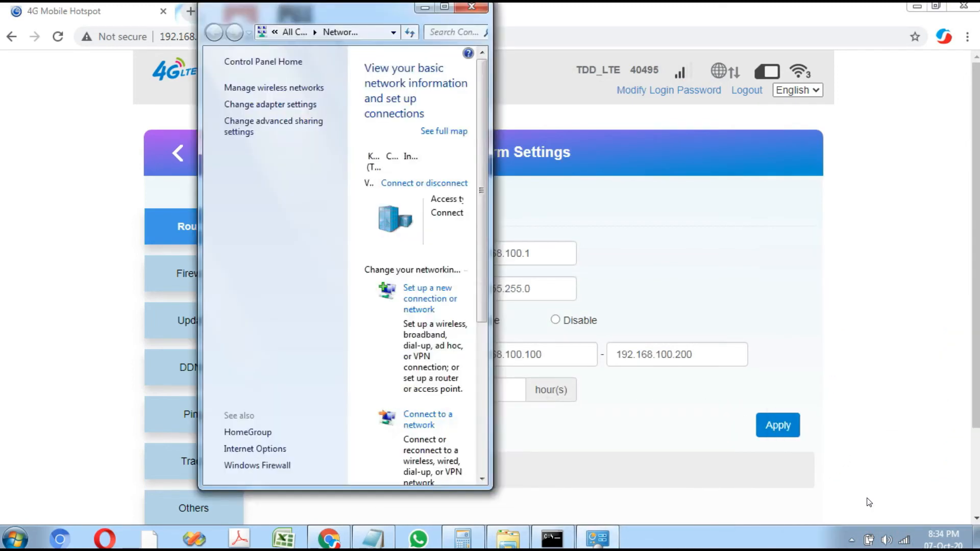
left_click(444, 6)
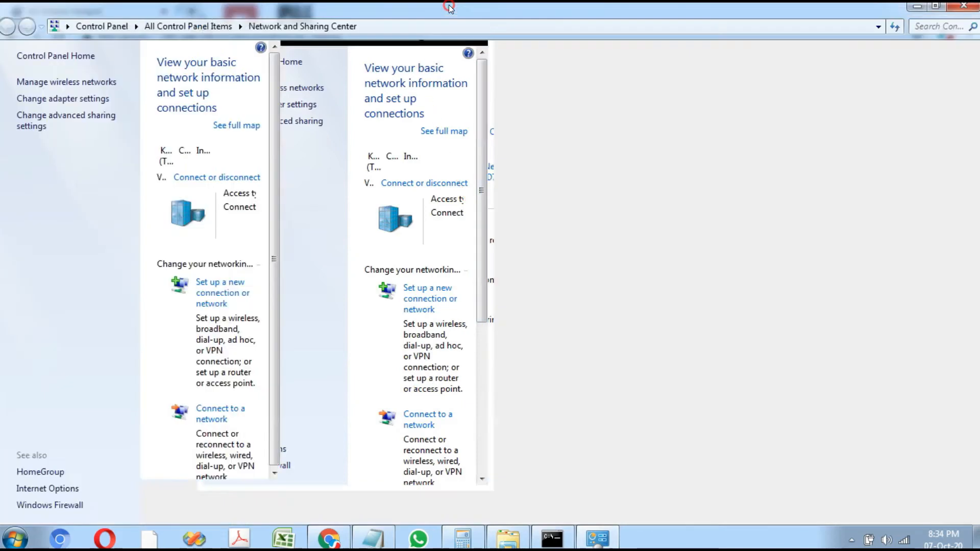
left_click(465, 166)
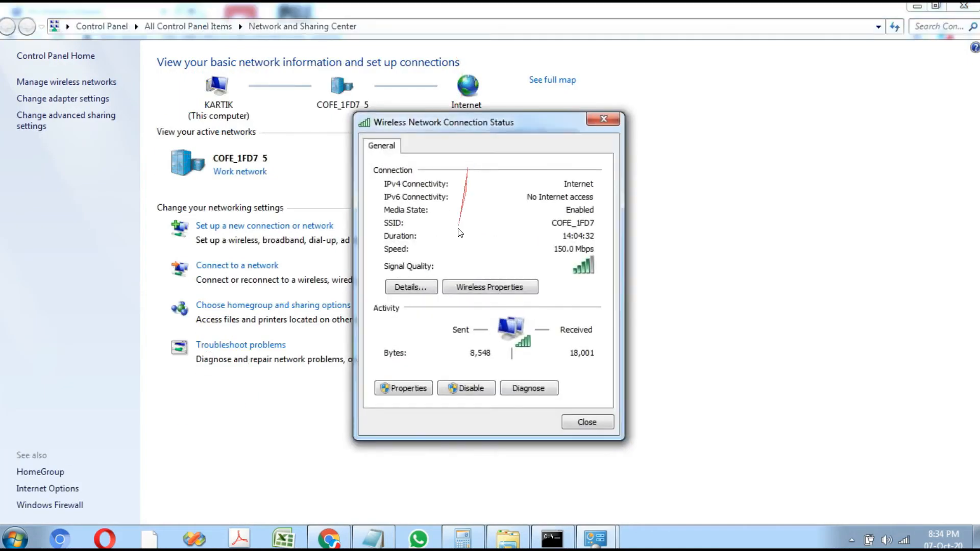
left_click(420, 284)
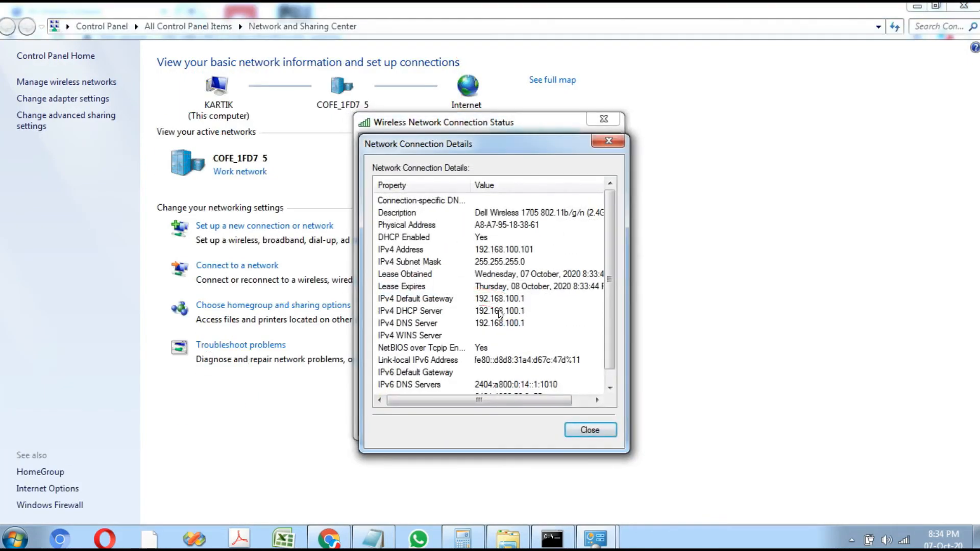
left_click(503, 323)
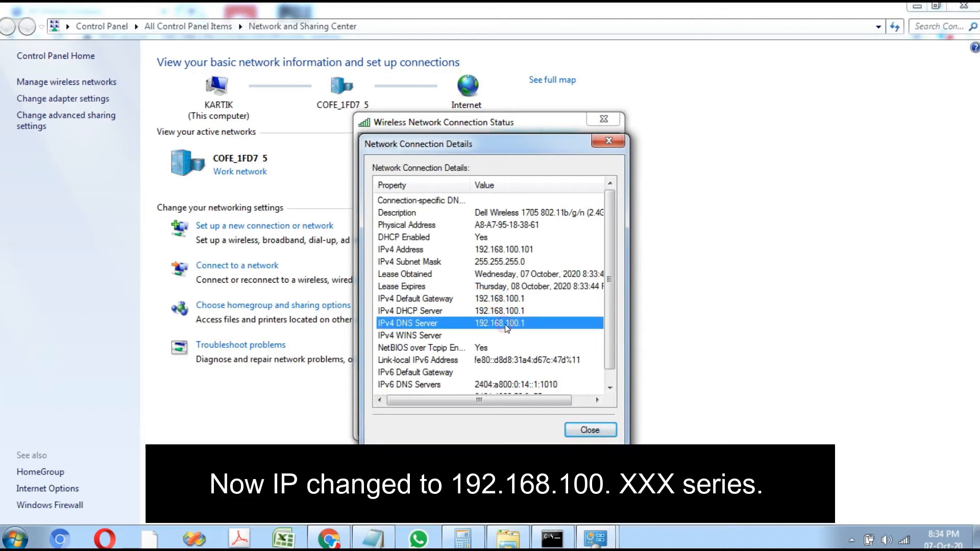
left_click(475, 311)
left_click(514, 298)
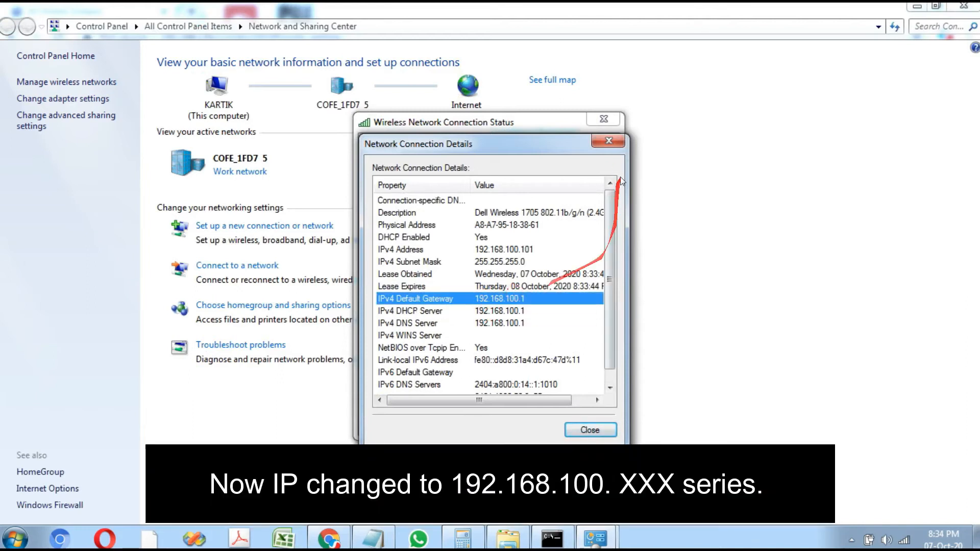
left_click(603, 144)
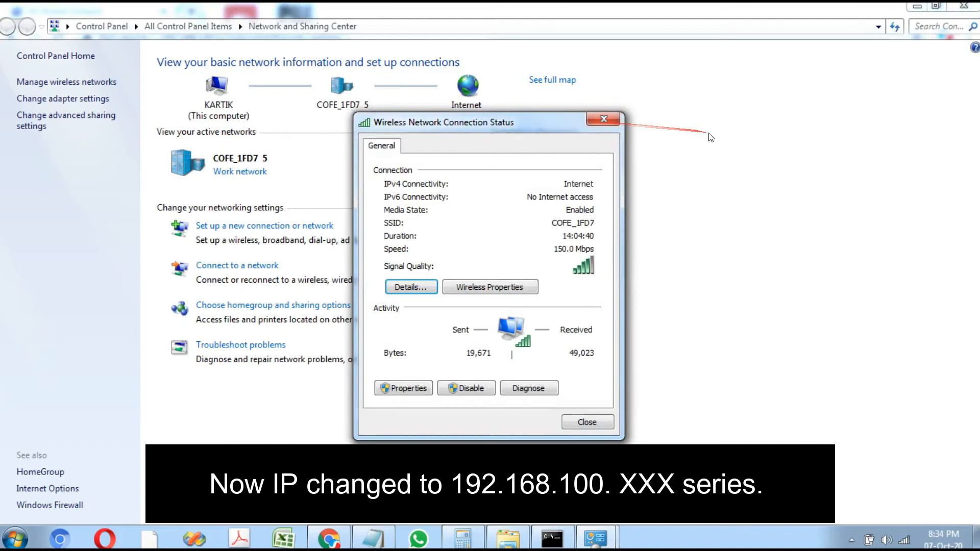
left_click(608, 121)
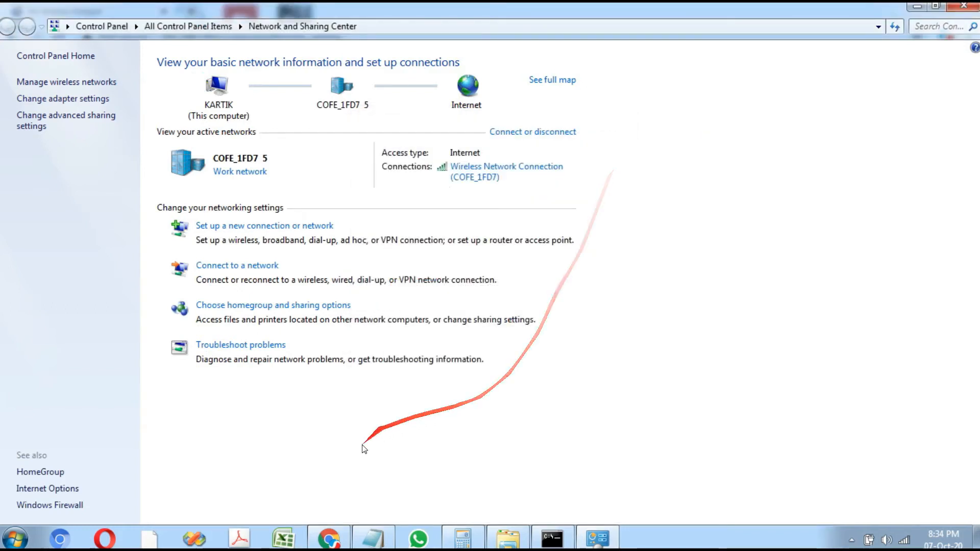
left_click(329, 538)
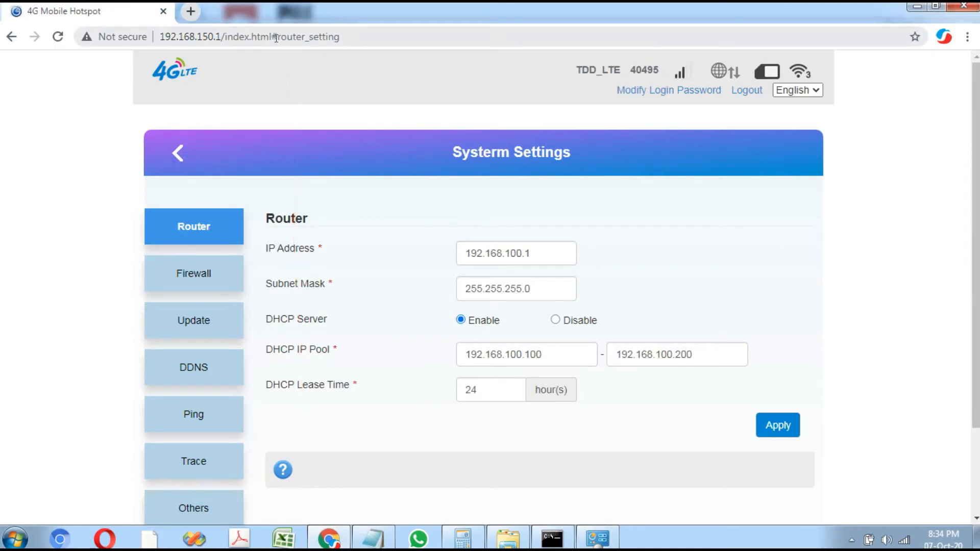
- Trim the address to 192.168.150.1 and reload it to confirm the old address no longer responds
left_click(662, 44)
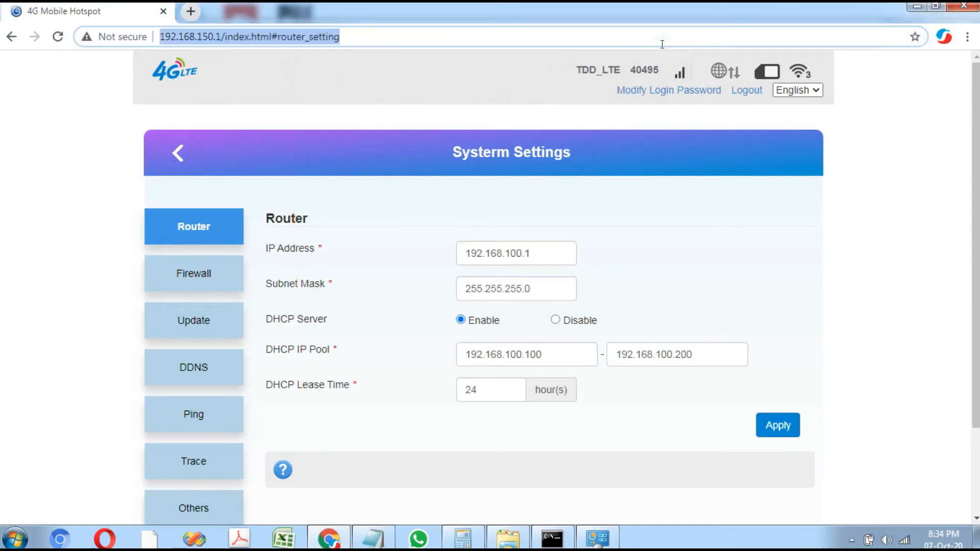
left_click(225, 35)
left_click_drag(223, 34, 382, 35)
key("BackSpace")
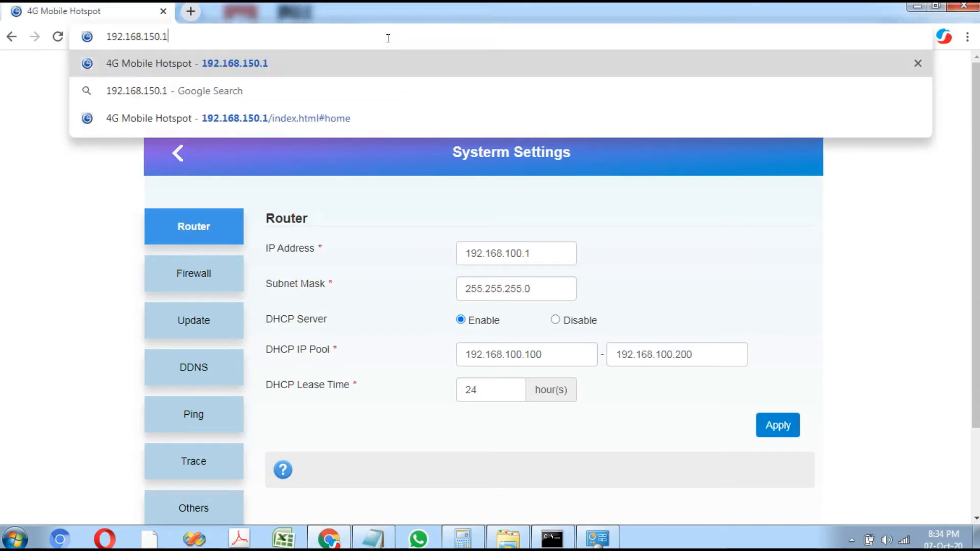
key("Return")
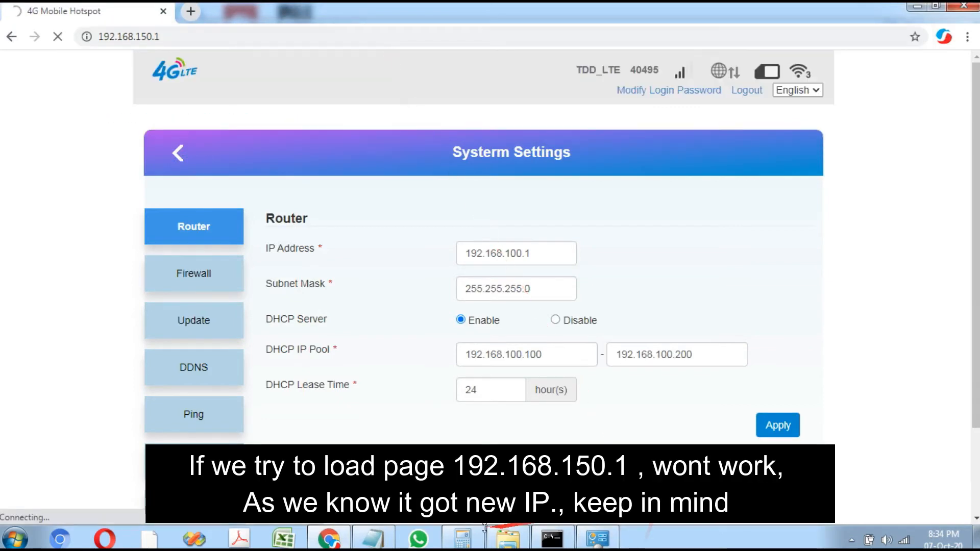
- Add 192.168.100.1 as a new line in Notepad and select it
left_click(373, 539)
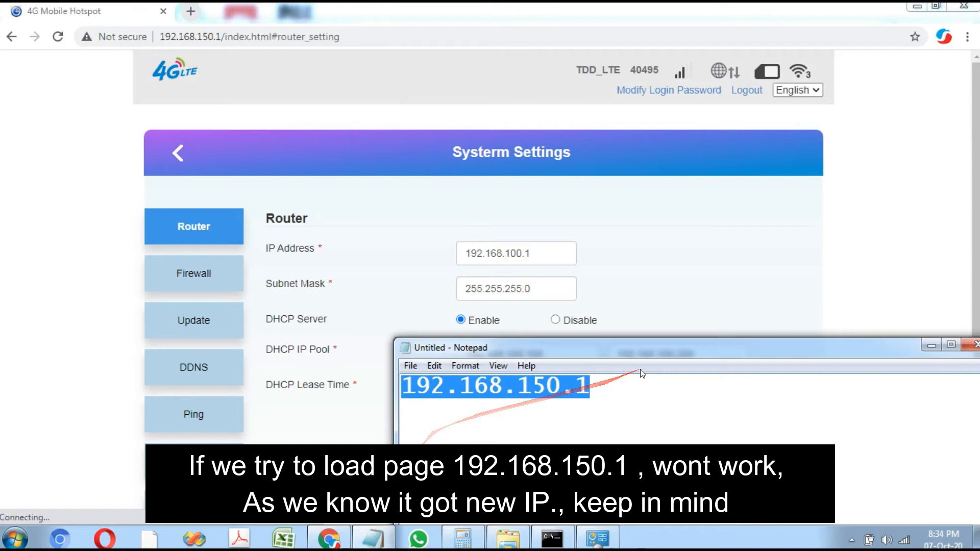
left_click(621, 388)
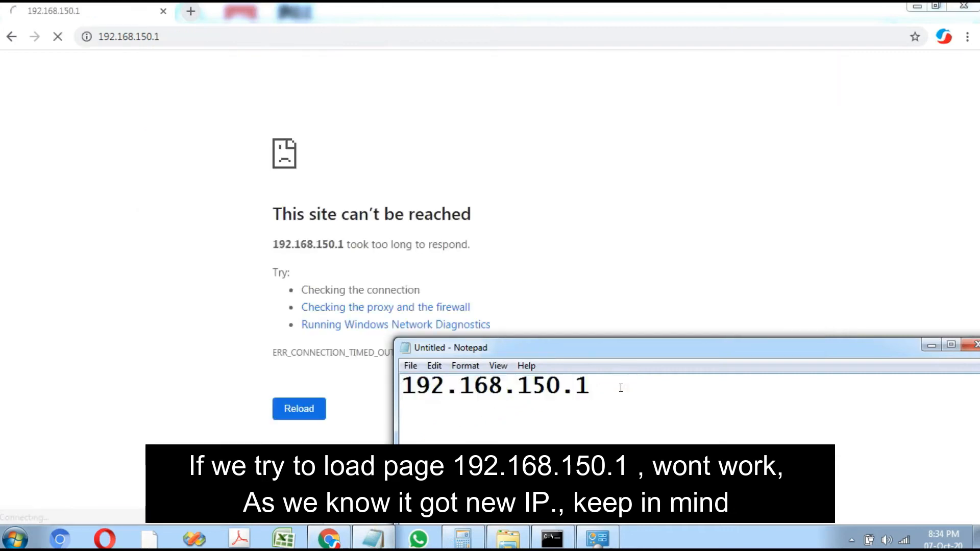
key("Return")
type("192.1")
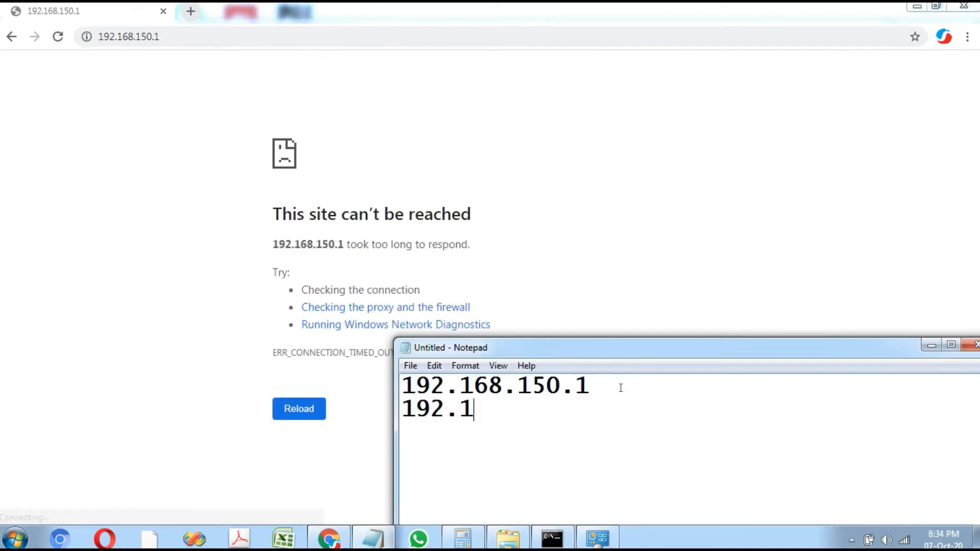
type("68.100.1")
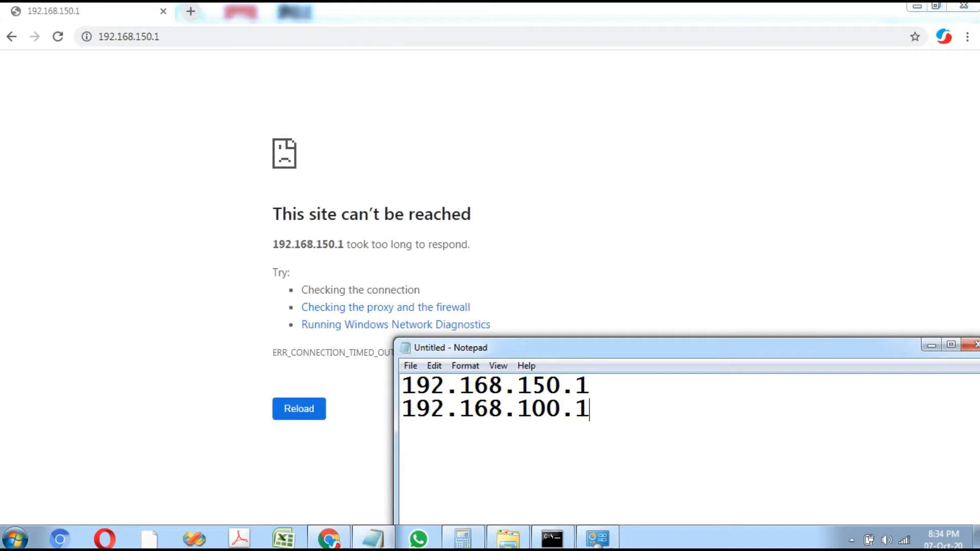
left_click_drag(590, 394, 565, 410)
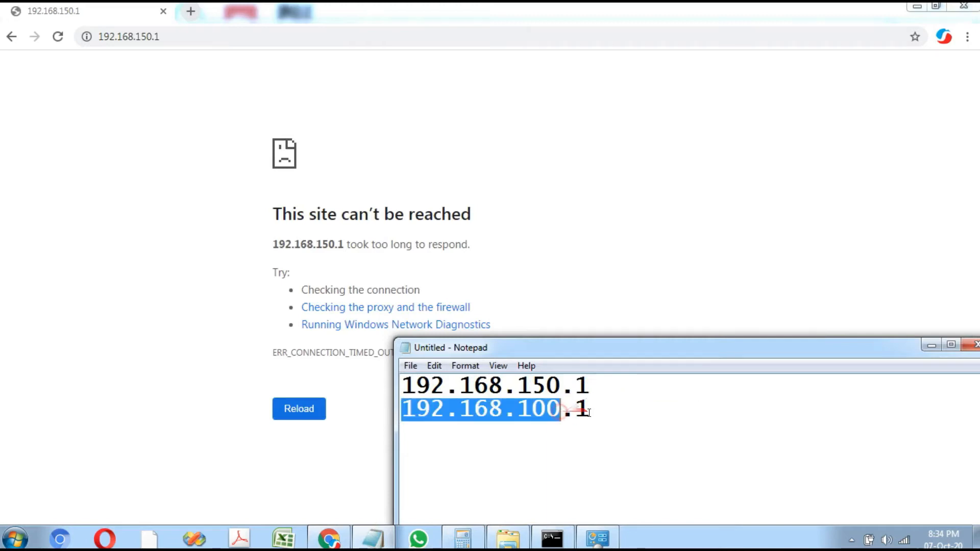
left_click(595, 412)
double_click(516, 411)
key("ctrl+c")
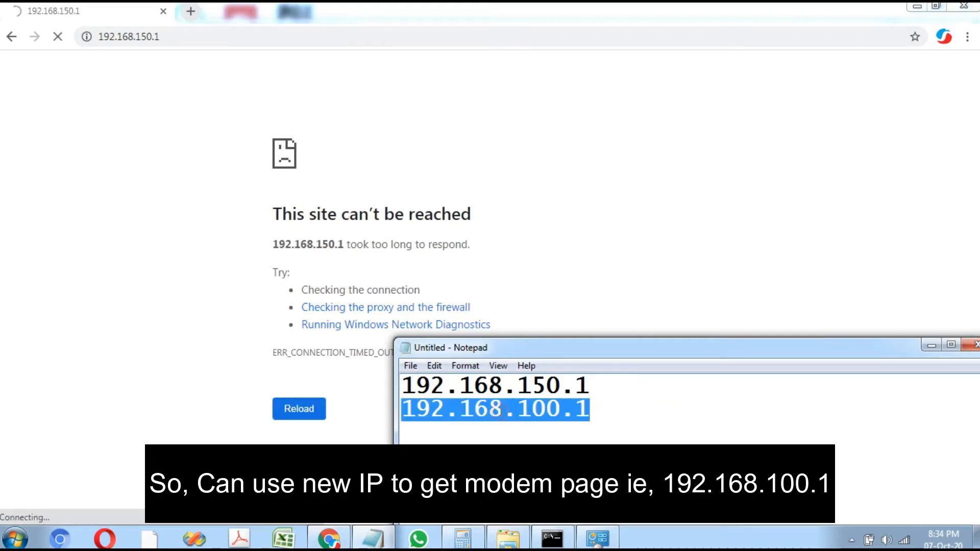
- Paste 192.168.100.1 into Chrome's address bar
left_click(187, 33)
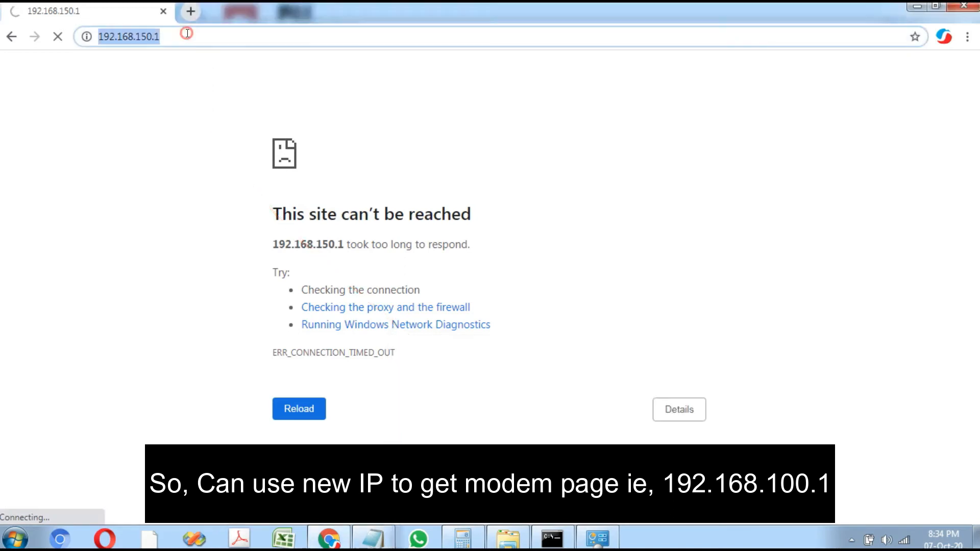
right_click(187, 34)
left_click(234, 102)
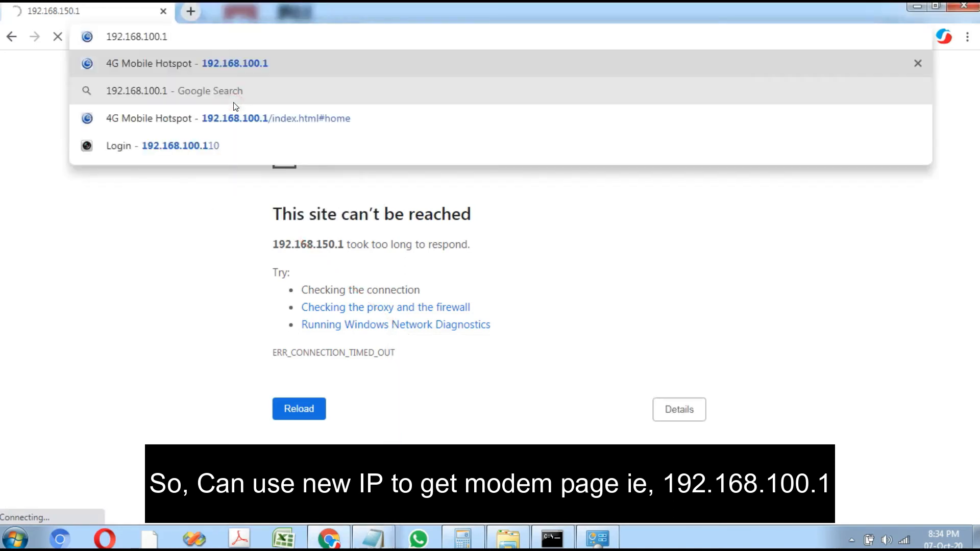
- Load 192.168.100.1 and log in with the default admin credentials, dismissing Chrome's password warning
key("Return")
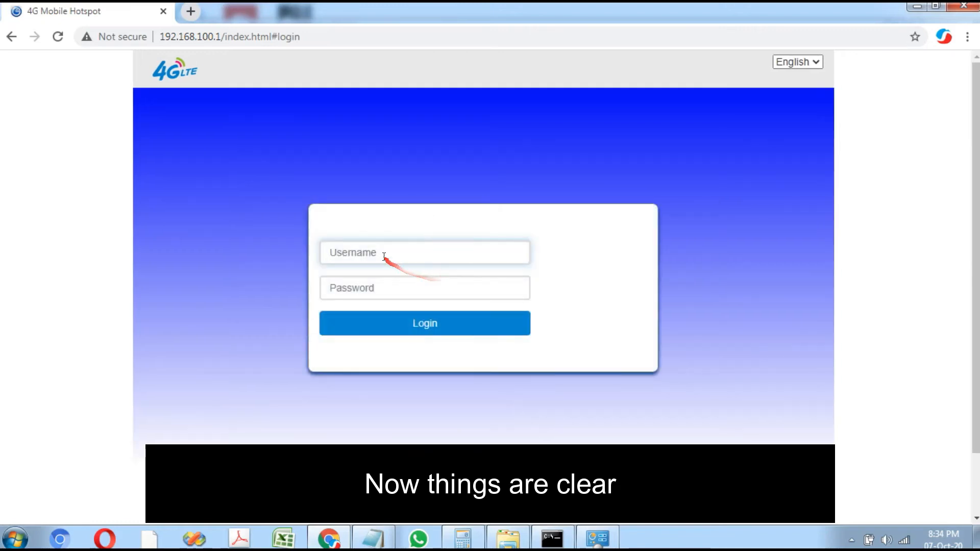
left_click(380, 253)
key("Tab")
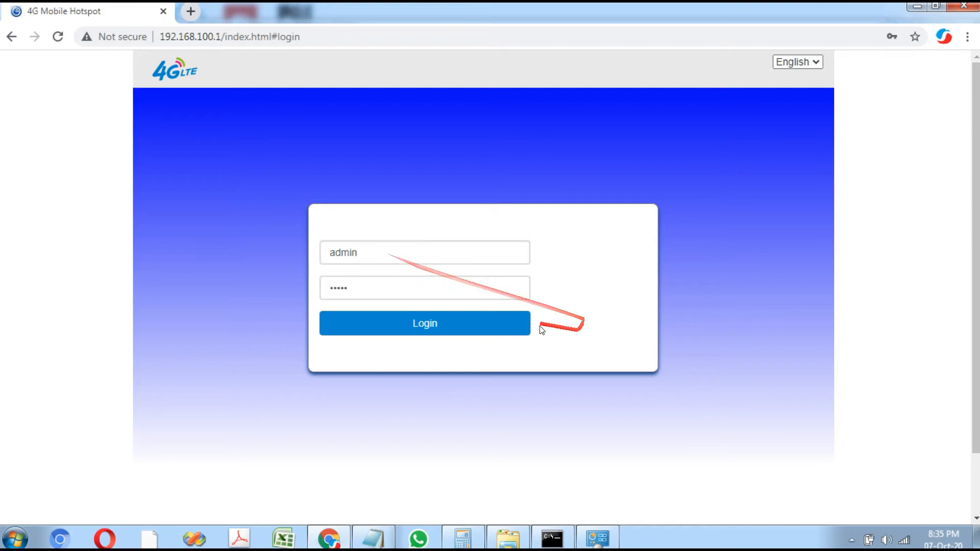
left_click(424, 325)
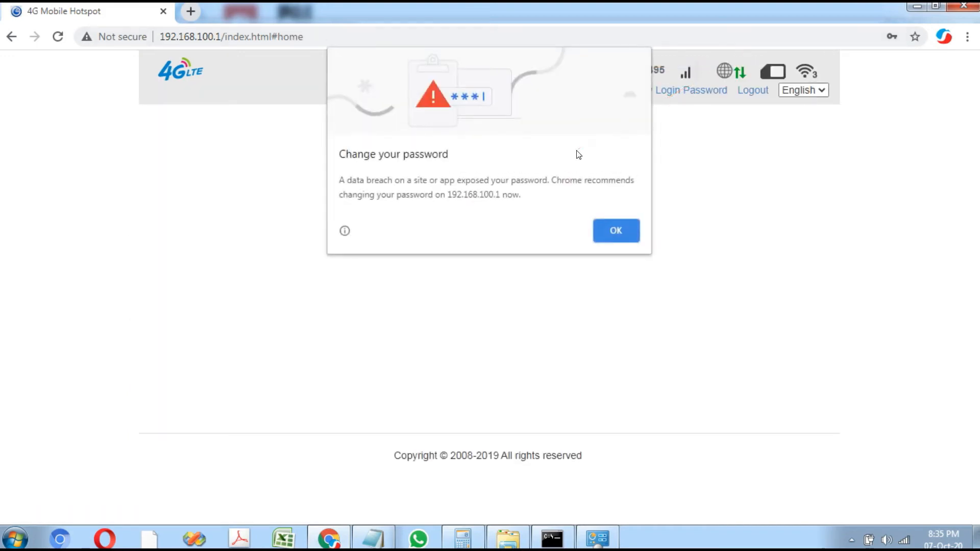
left_click(612, 229)
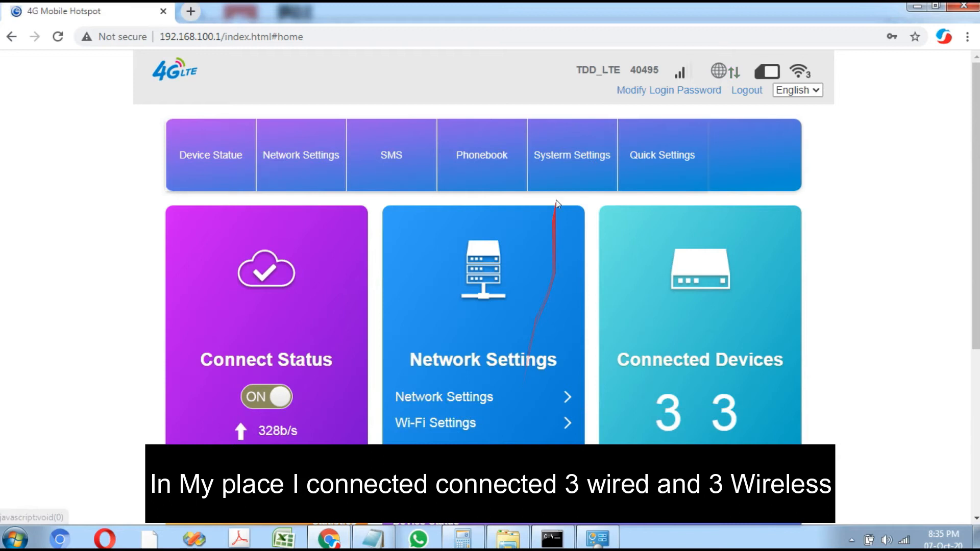
- In Quick Settings, keep APN Auto and rename the SSID to SMART VISION
left_click(646, 156)
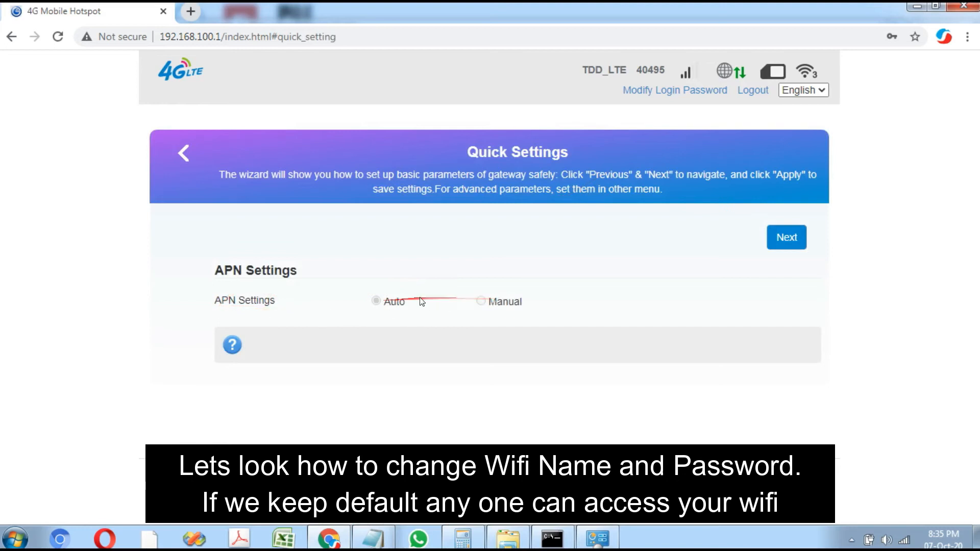
left_click(799, 240)
double_click(449, 305)
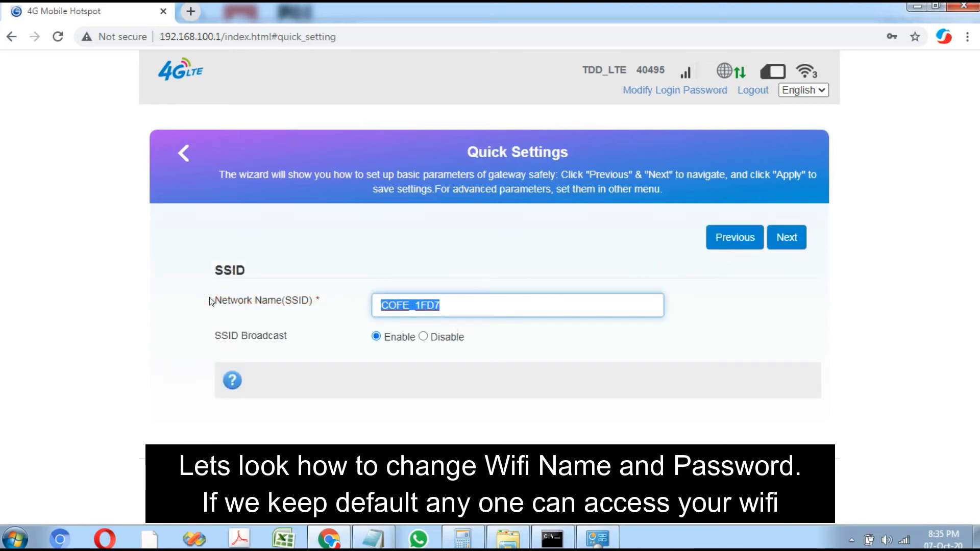
type("SMART VISION")
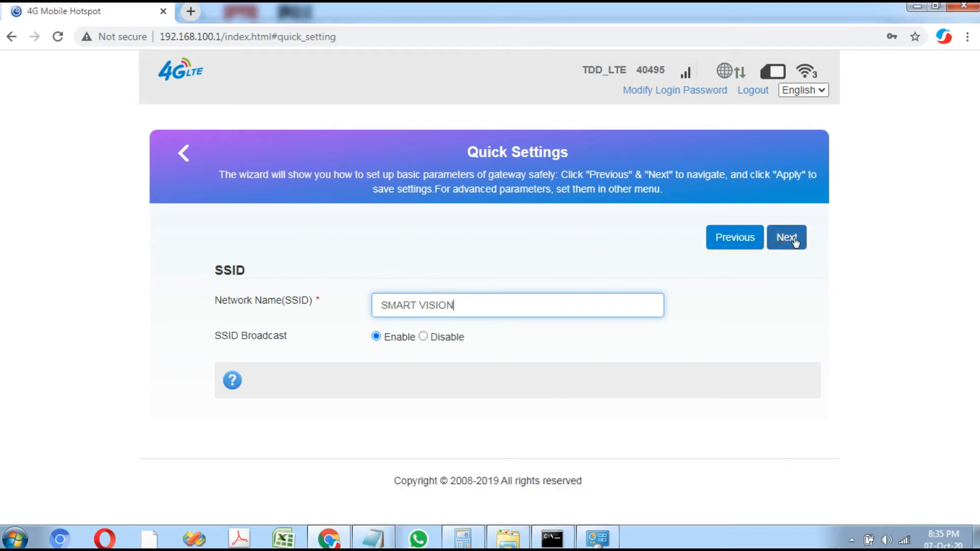
- Replace the Wi-Fi pass phrase with a new one, shown in plain text, and continue to the summary
left_click(795, 242)
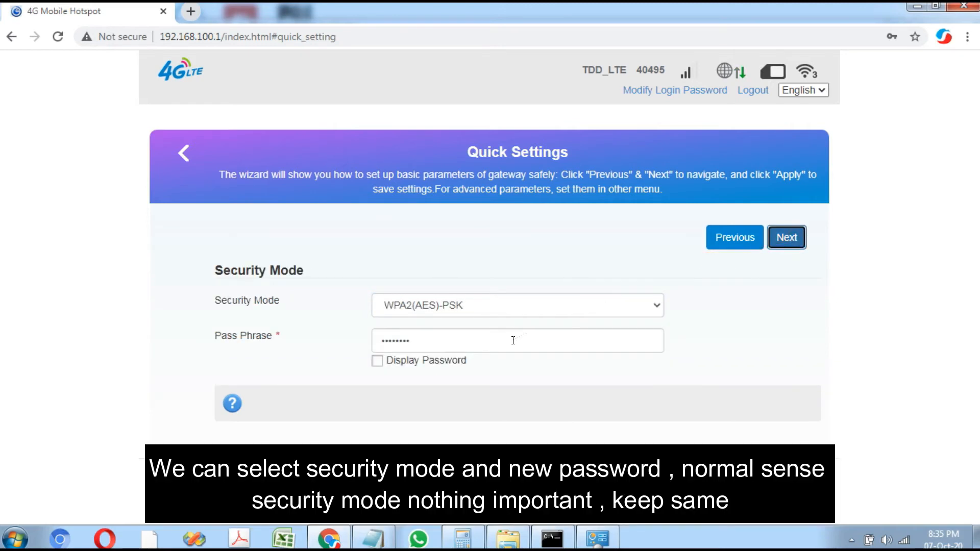
left_click(377, 361)
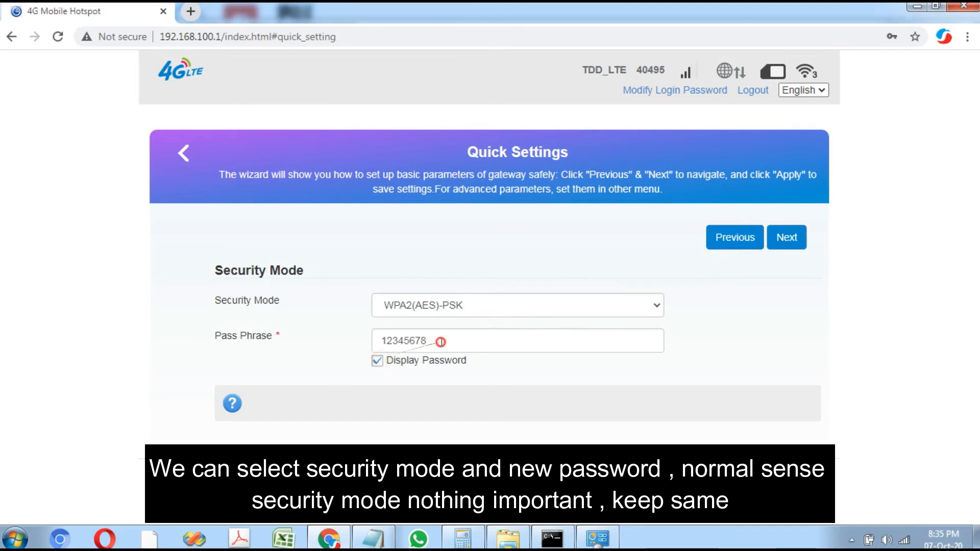
left_click_drag(433, 341, 356, 343)
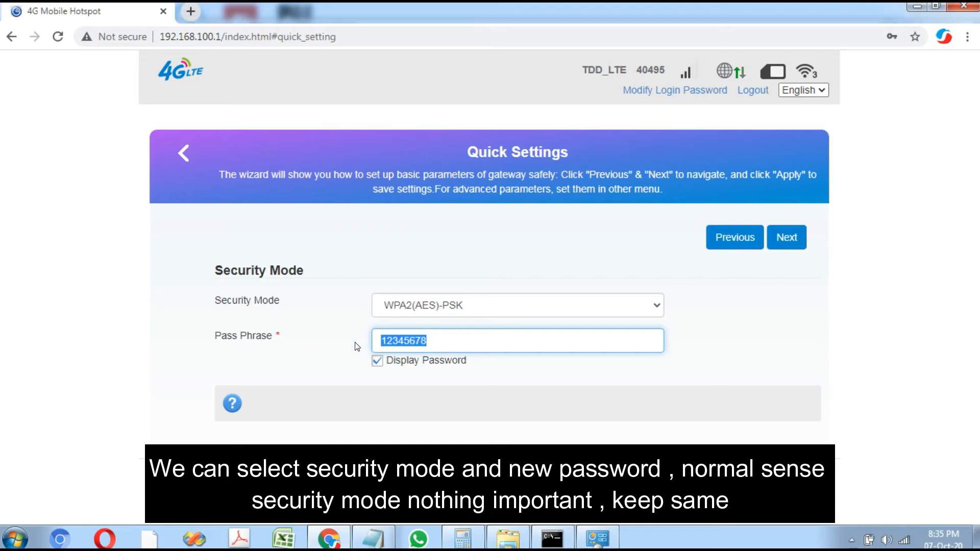
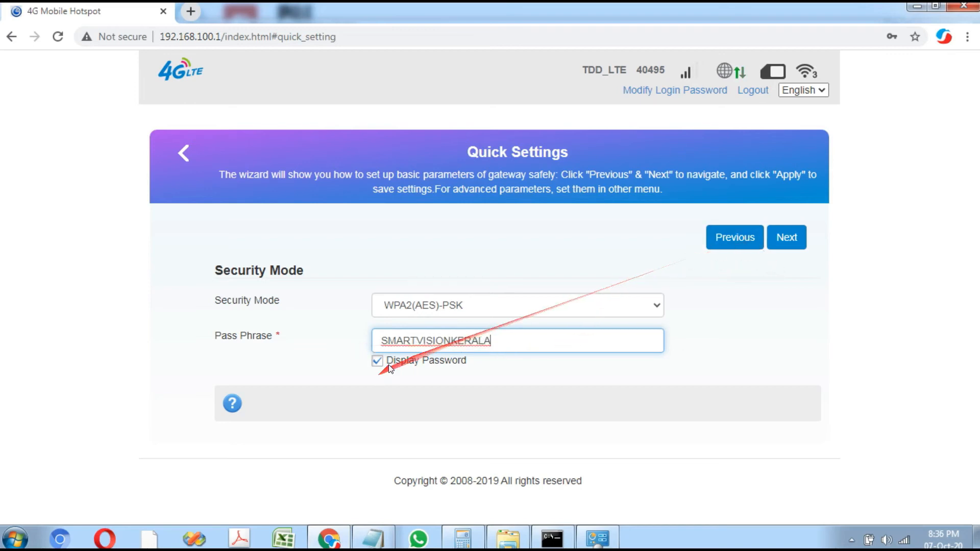
left_click(782, 239)
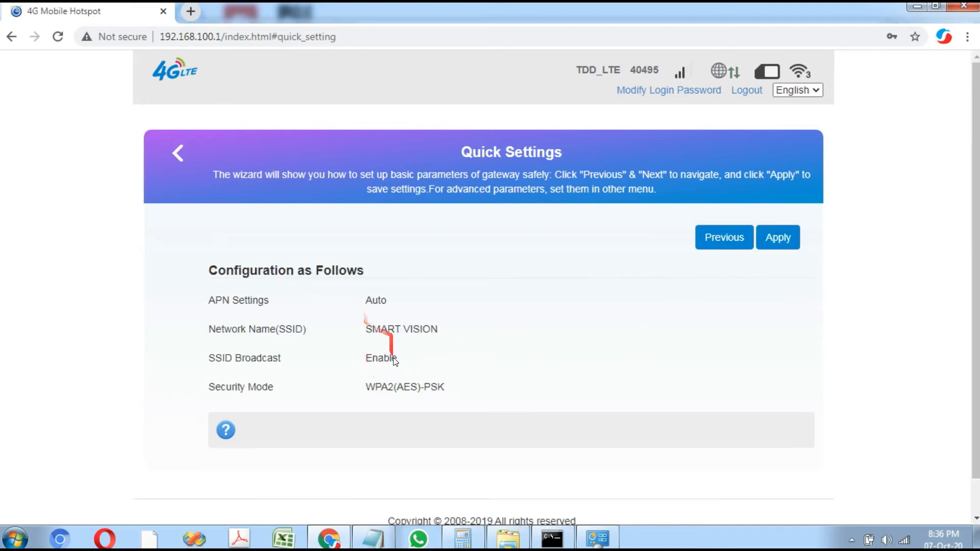
- Apply the Quick Settings changes and confirm with Yes, repeating once until saving starts
left_click(780, 239)
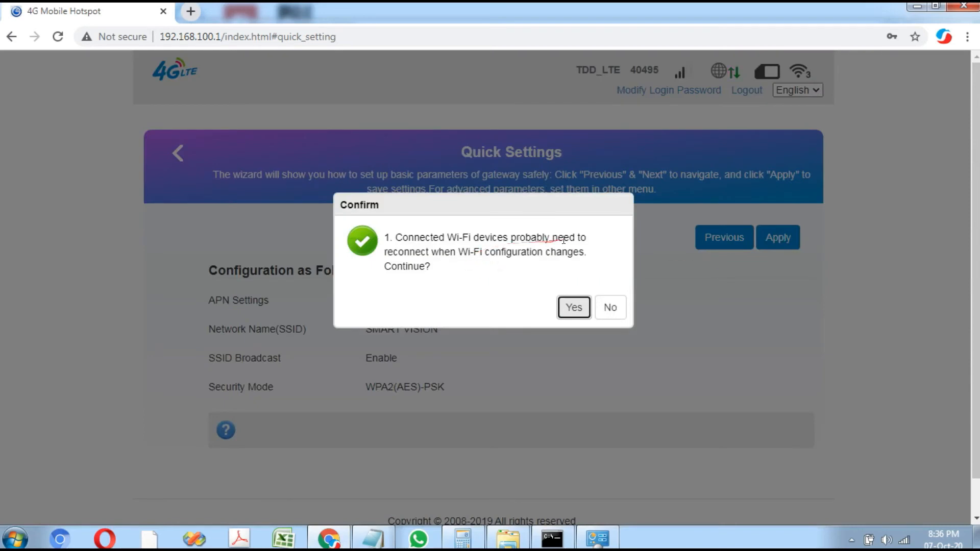
left_click(573, 305)
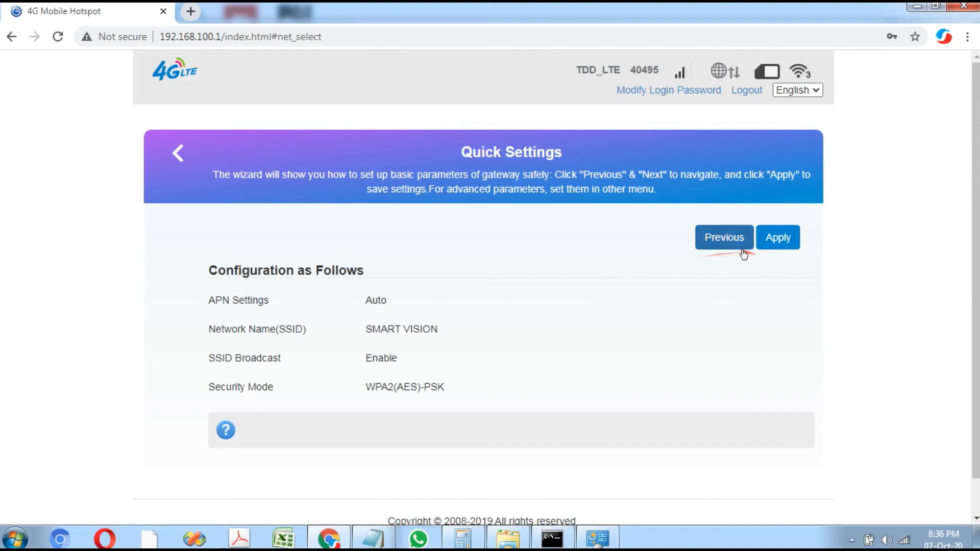
left_click(767, 246)
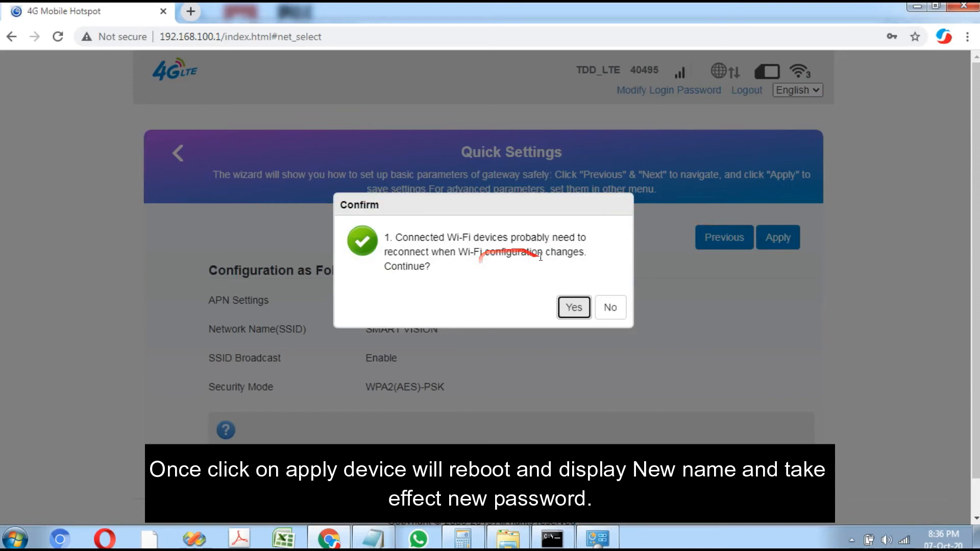
left_click(574, 308)
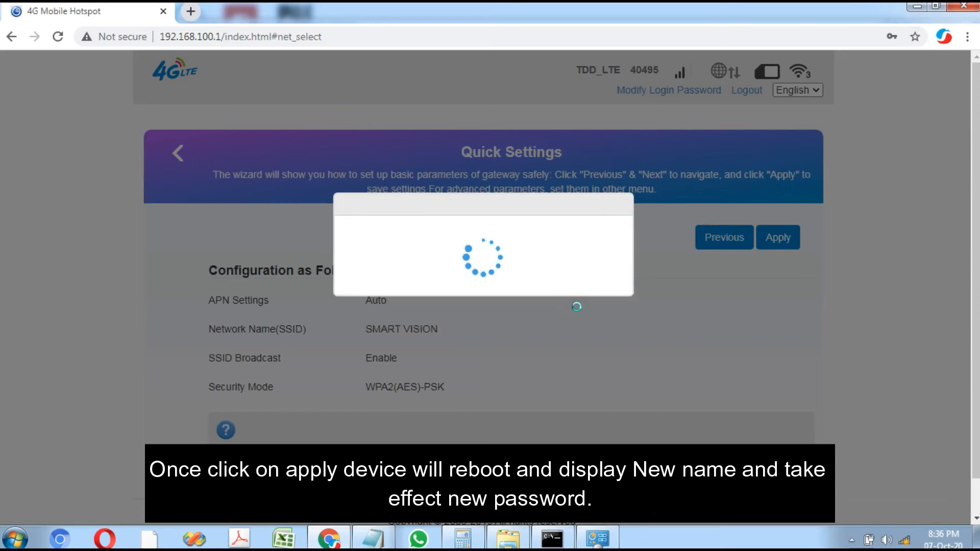
- Join the SMART VISION Wi-Fi network using the new security key
left_click(906, 543)
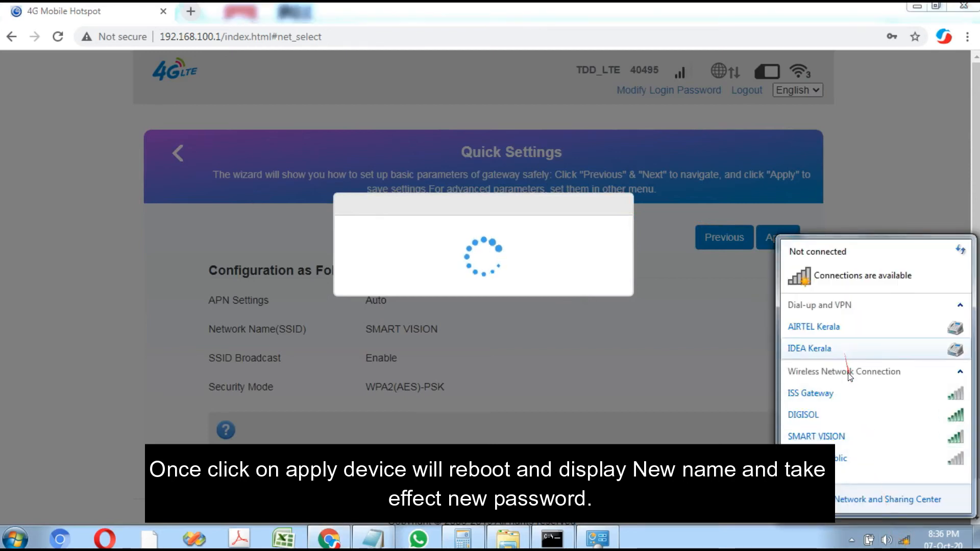
left_click(862, 438)
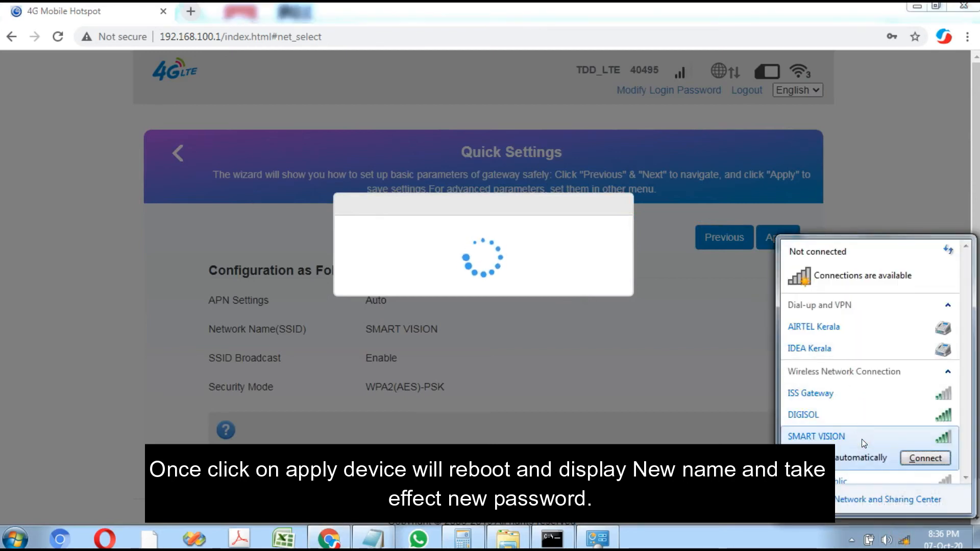
left_click(921, 458)
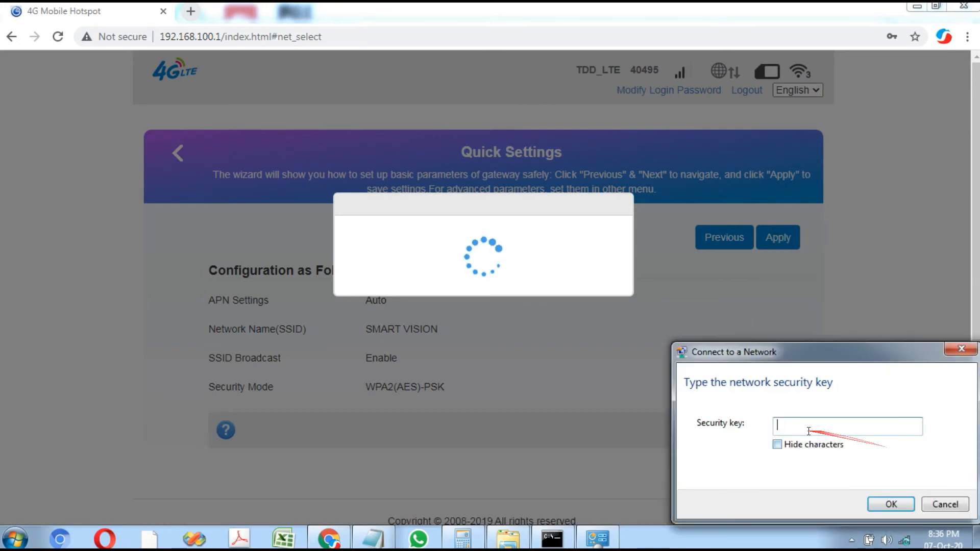
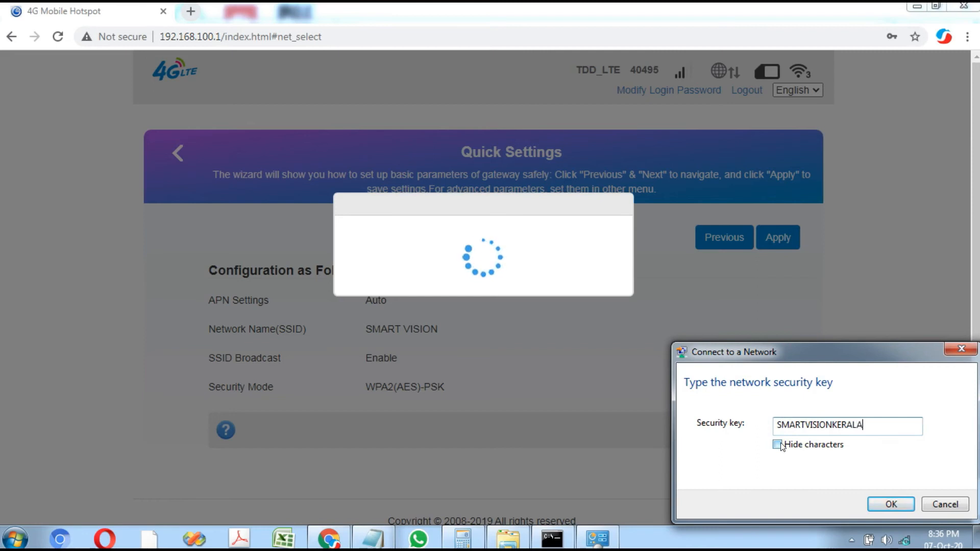
left_click_drag(776, 424, 886, 425)
left_click(886, 426)
left_click(892, 504)
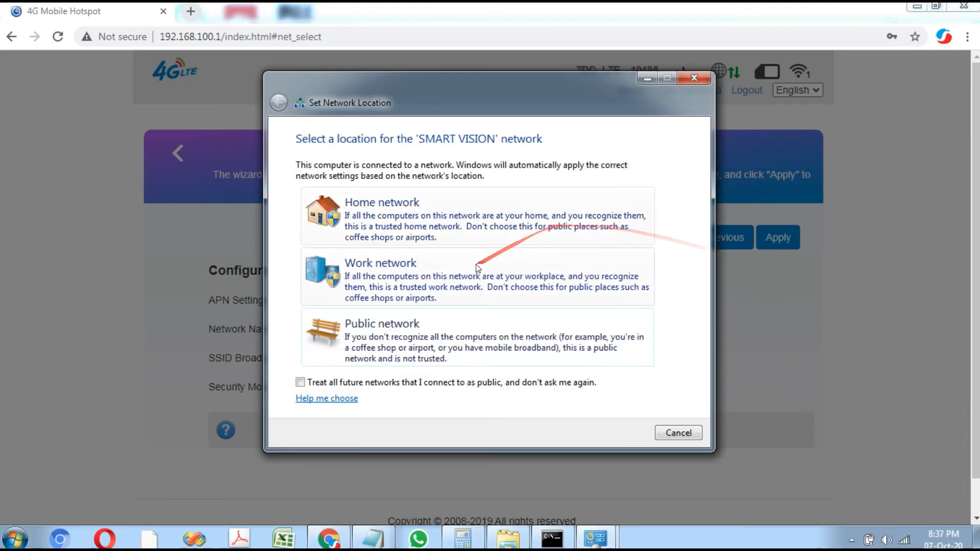
- Set the new network's location to Work
left_click(475, 263)
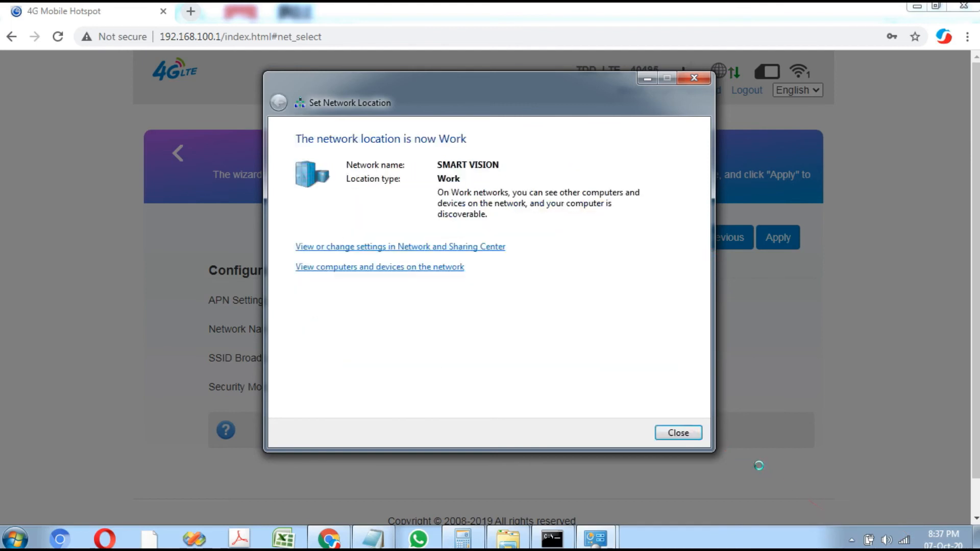
left_click(692, 79)
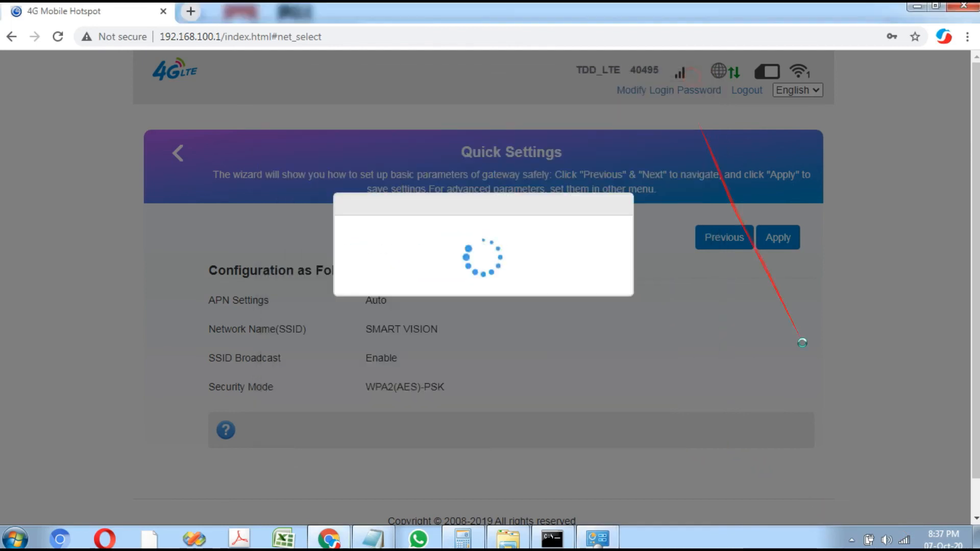
right_click(903, 543)
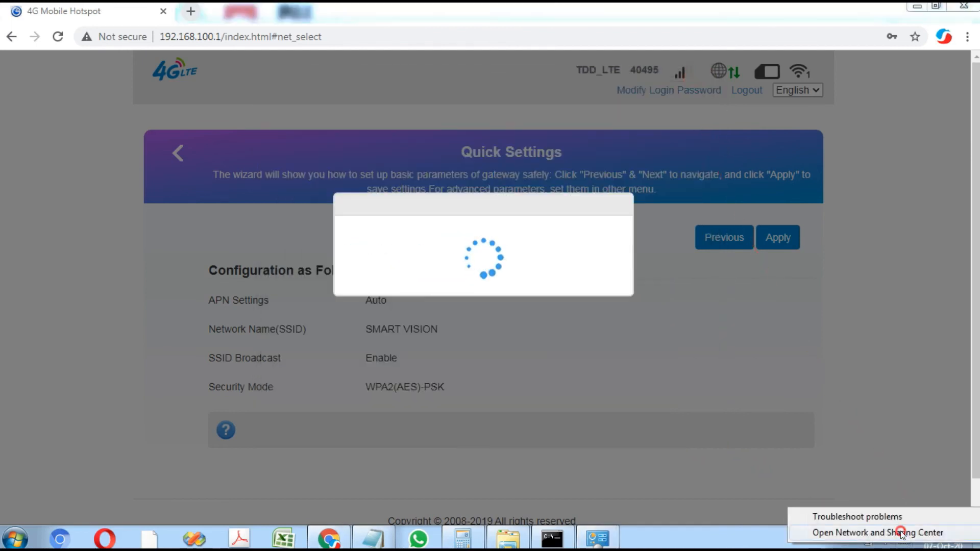
- Check the SMART VISION connection details for IPv4 default gateway 192.168.100.1
left_click(893, 530)
left_click(444, 7)
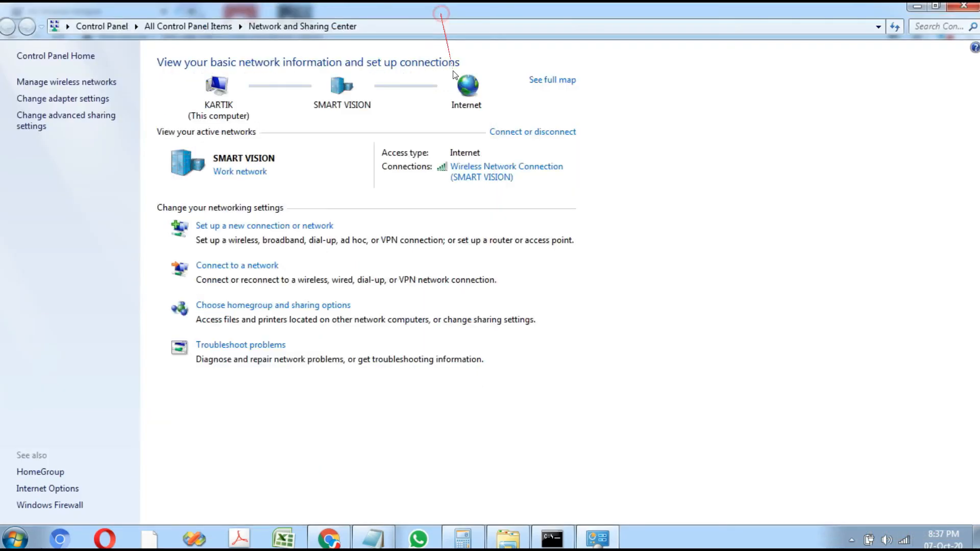
left_click(454, 183)
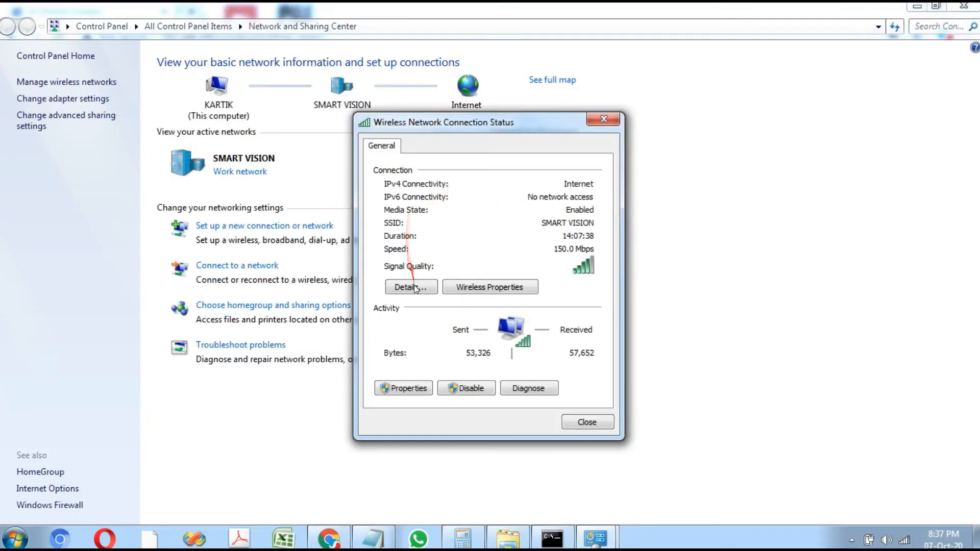
left_click(408, 285)
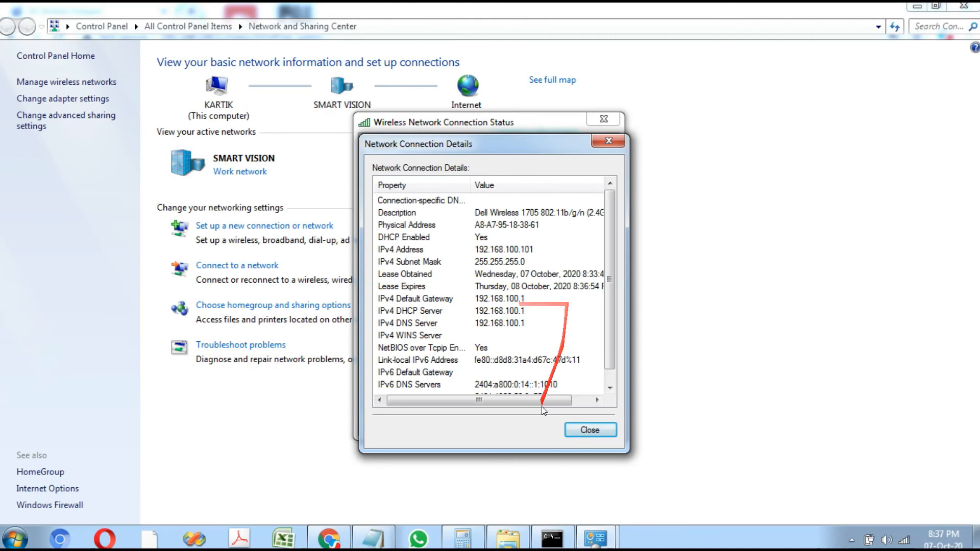
- Add 192.168.100.1 as a third line in Notepad and copy it
left_click(386, 544)
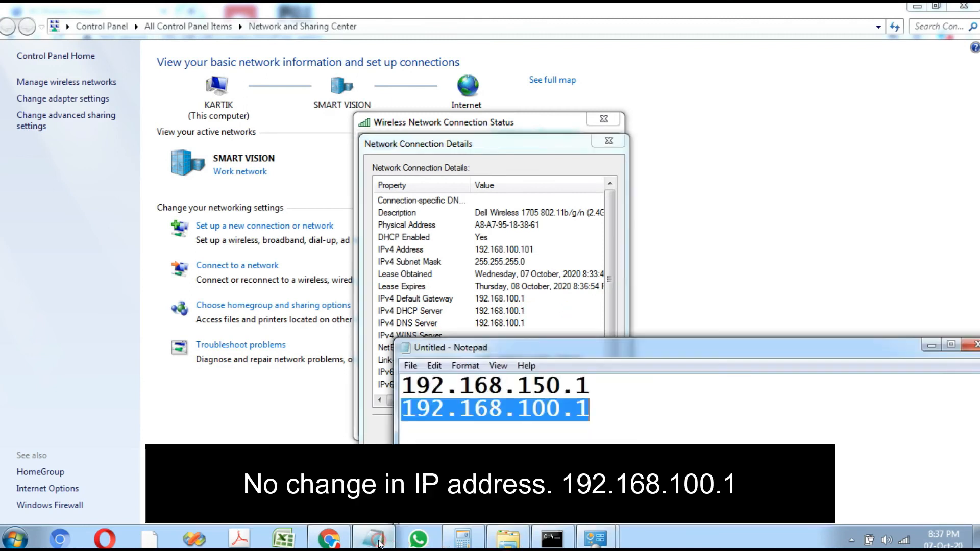
left_click(587, 428)
key("Return")
type("1")
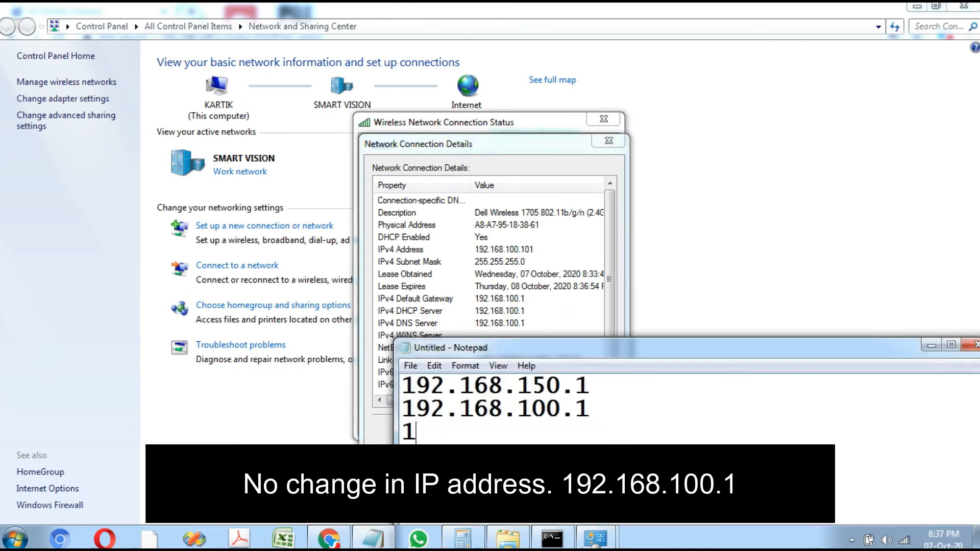
type("92.168.1")
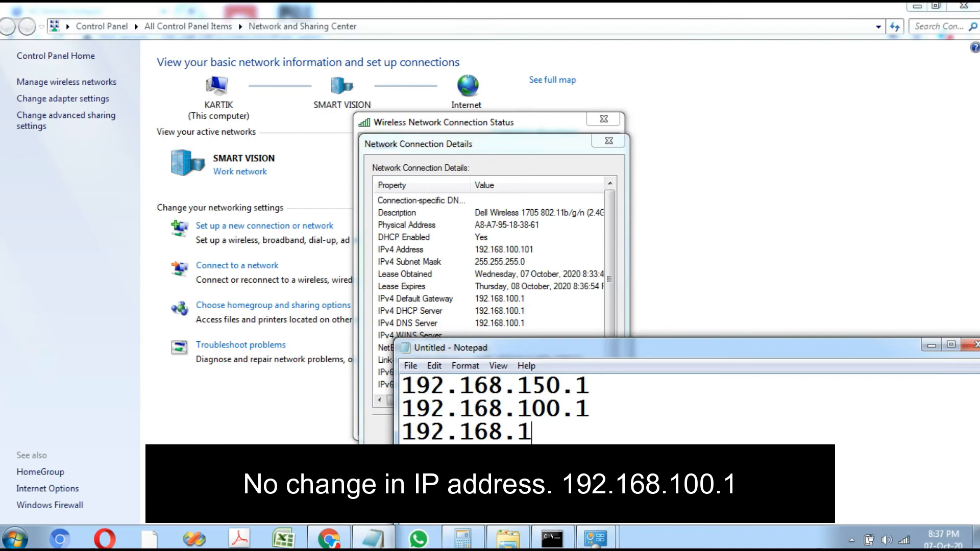
type("00.1")
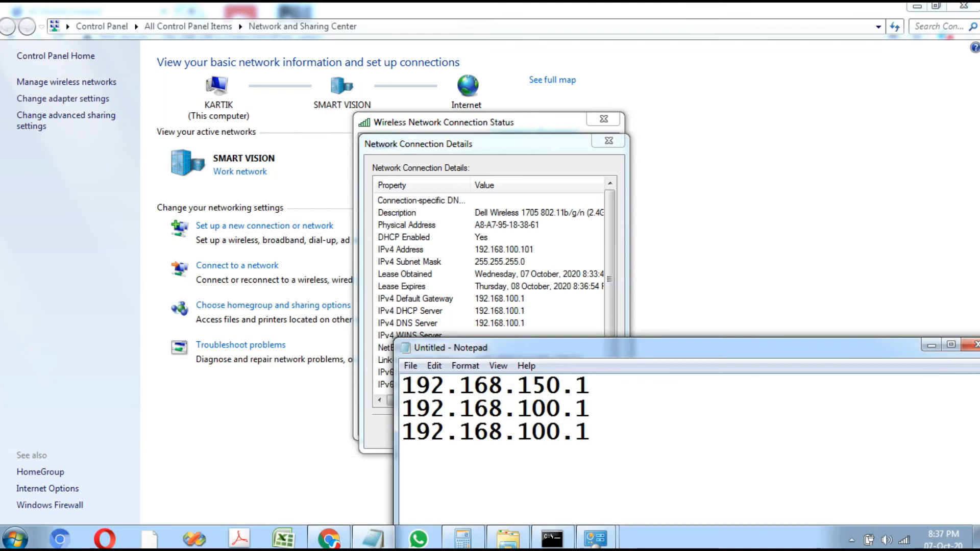
left_click_drag(608, 455, 364, 439)
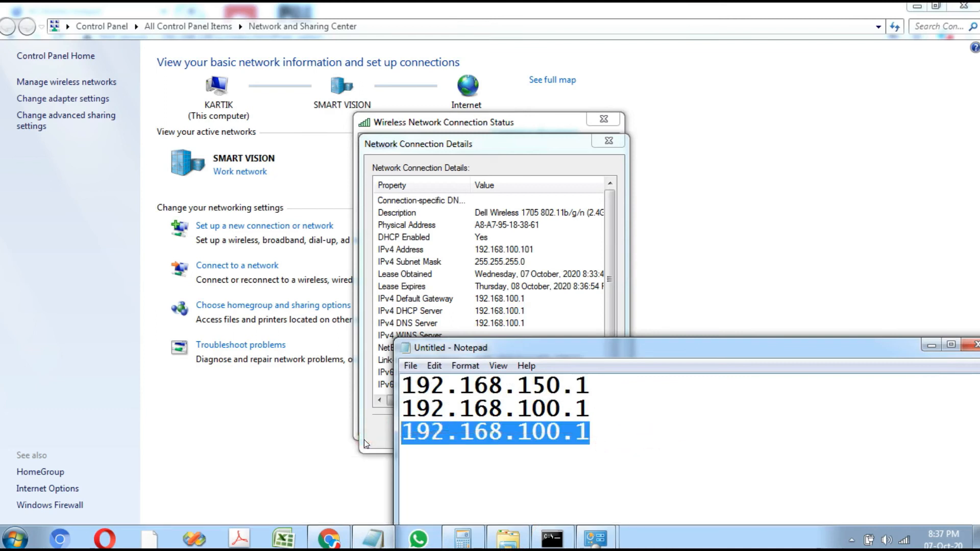
right_click(429, 432)
left_click(474, 277)
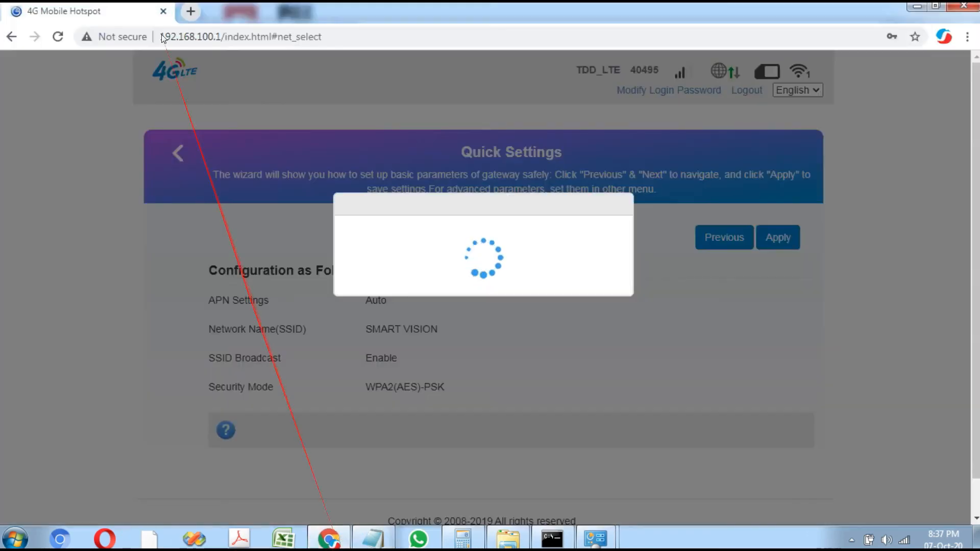
left_click(313, 41)
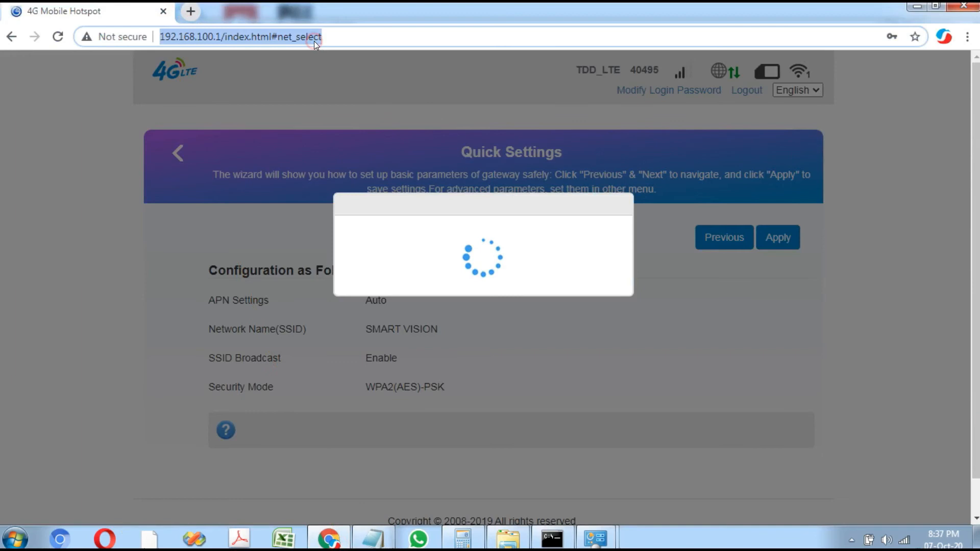
- Load the router admin at 192.168.100.1, then log out and confirm with Yes
key("ctrl+v")
key("Return")
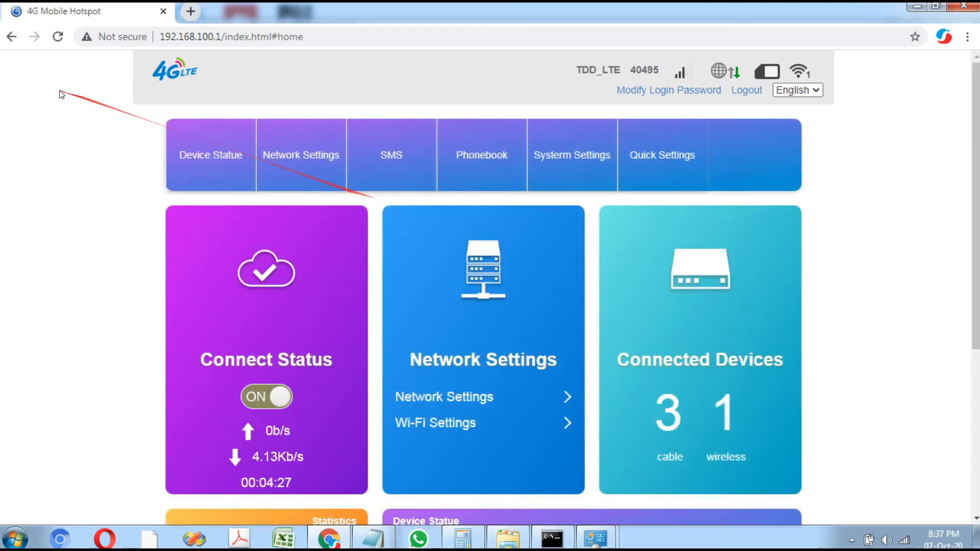
left_click(747, 90)
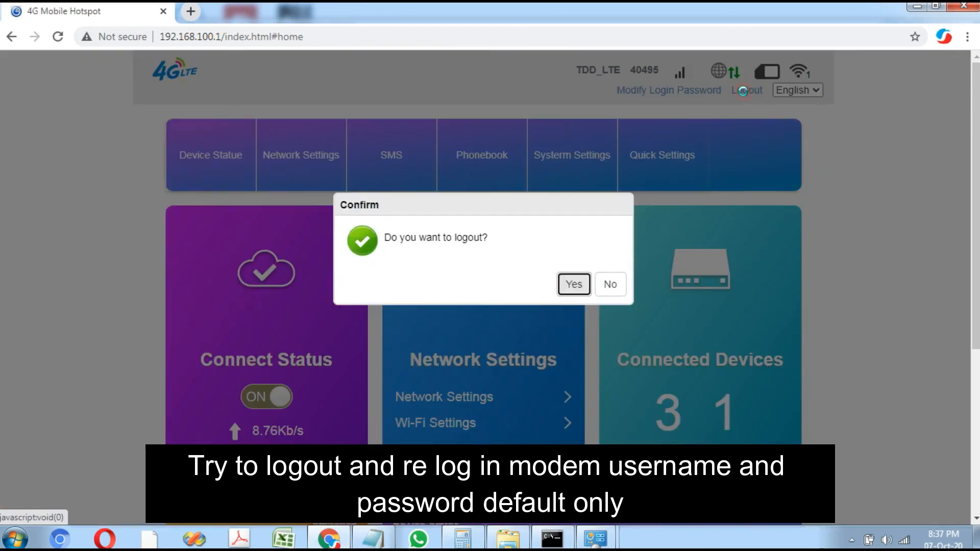
left_click(573, 283)
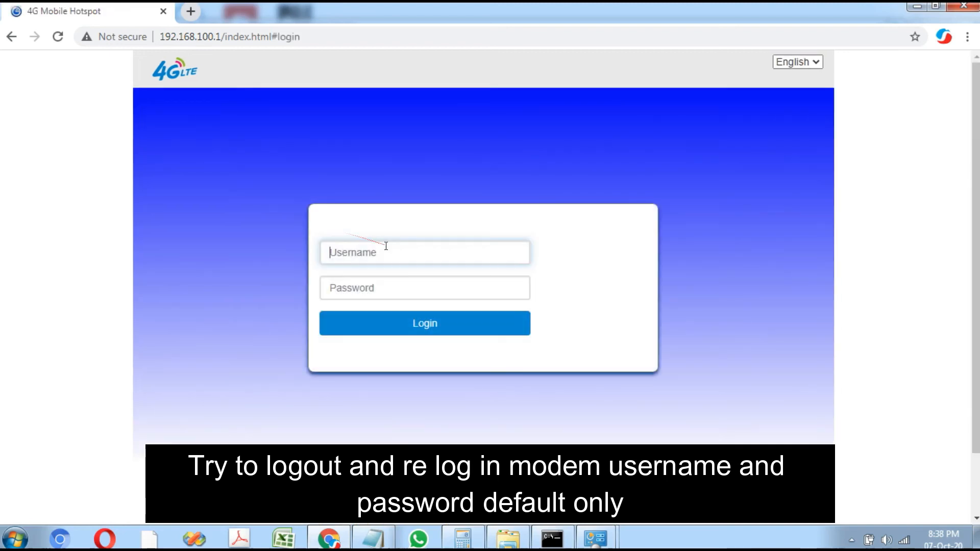
- Log back in with the default credentials and review 3 cable and 1 wireless connected devices
left_click(386, 246)
key("Tab")
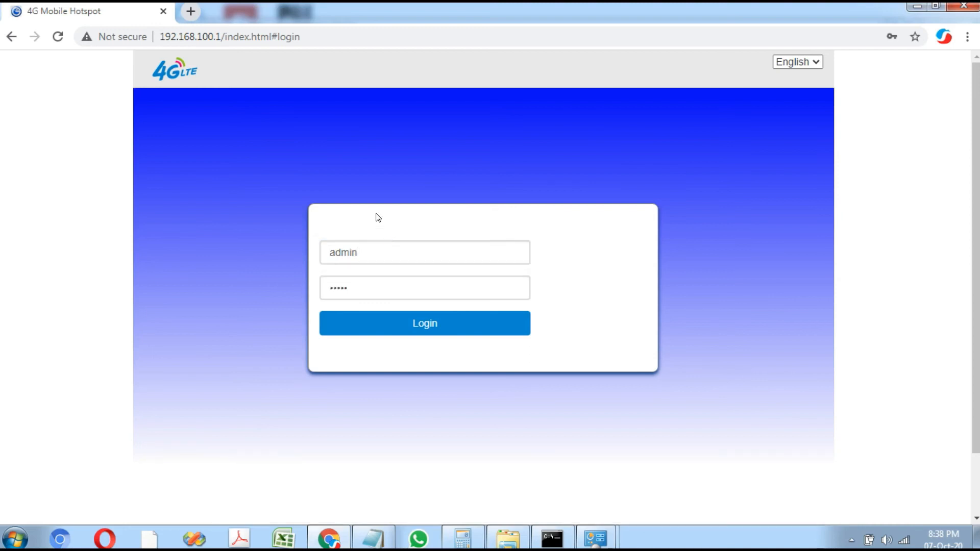
left_click(399, 324)
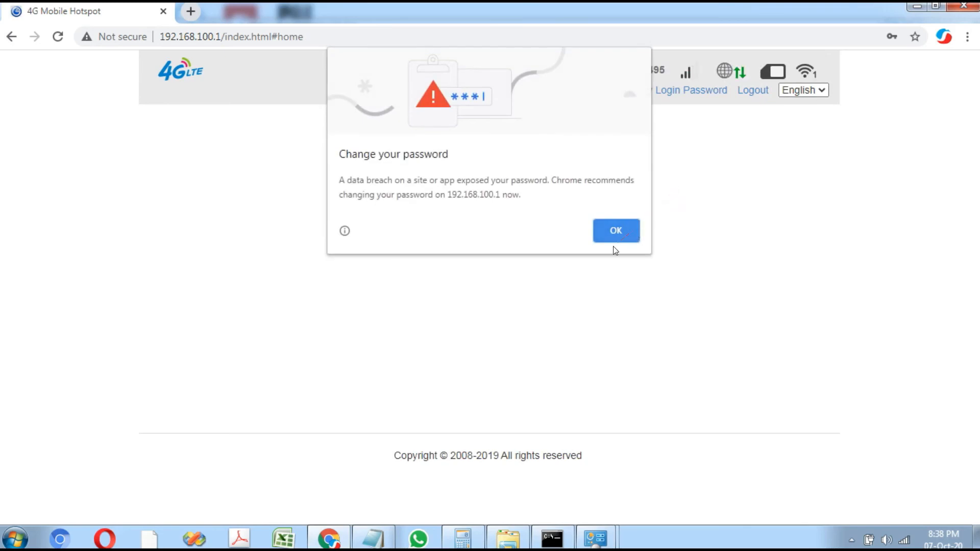
left_click(612, 227)
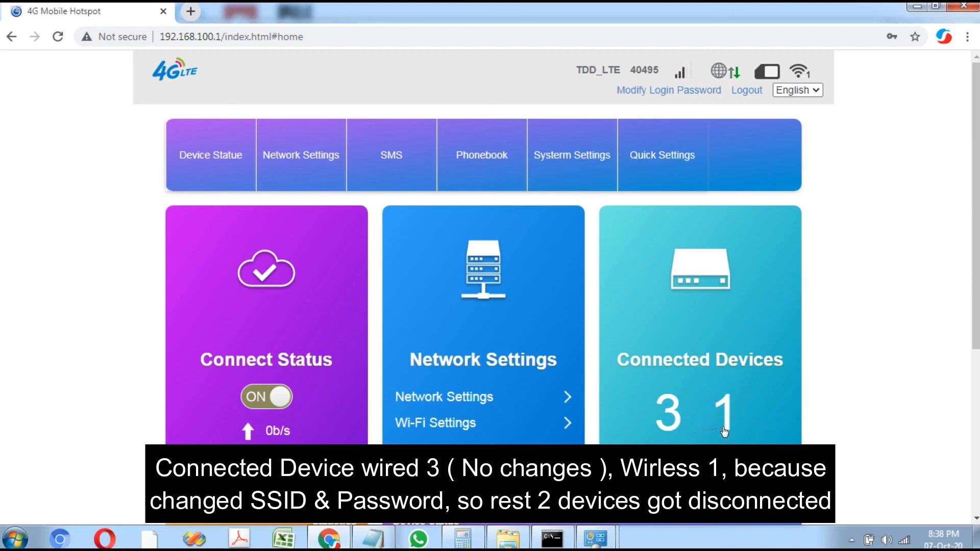
left_click(574, 153)
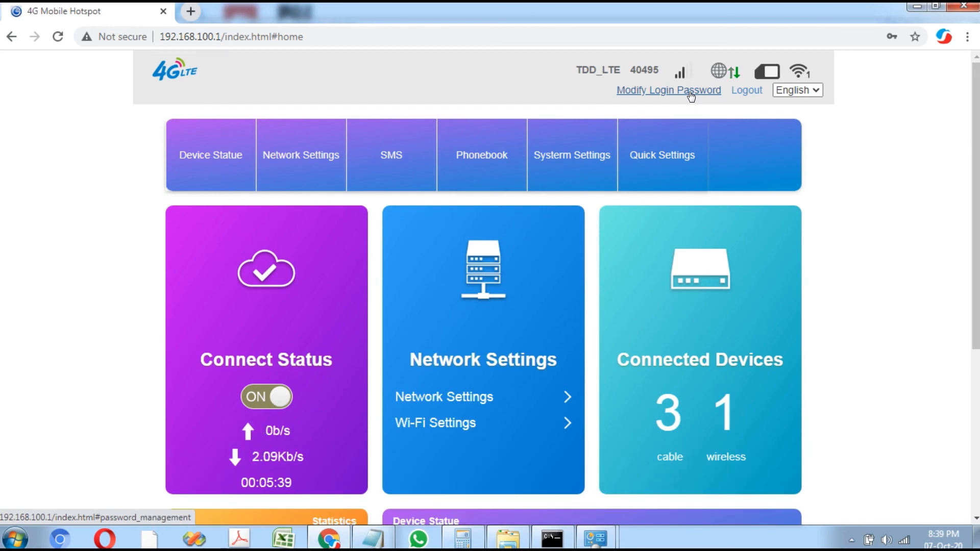
- Step through Quick Settings to the summary, confirming SSID SMART VISION and WPA2(AES)-PSK security
left_click(678, 161)
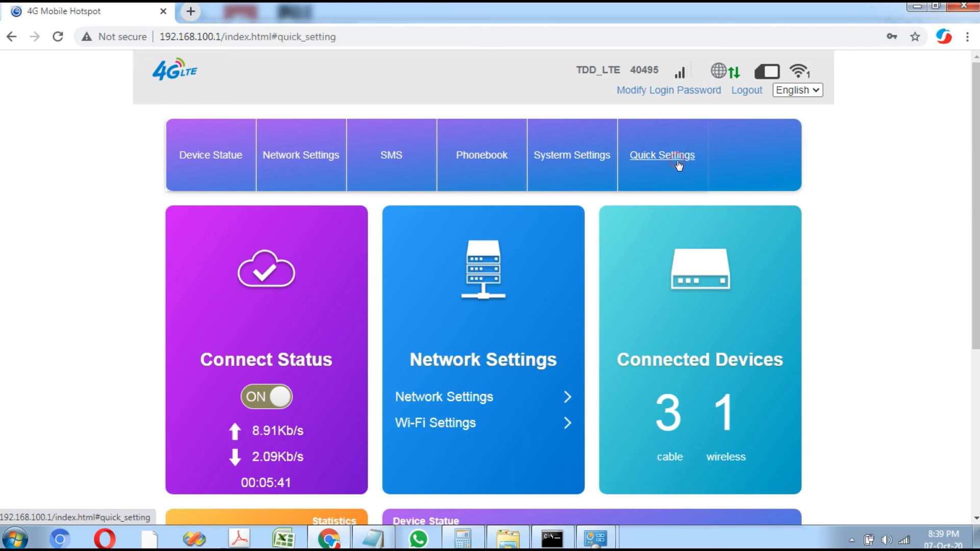
left_click(786, 236)
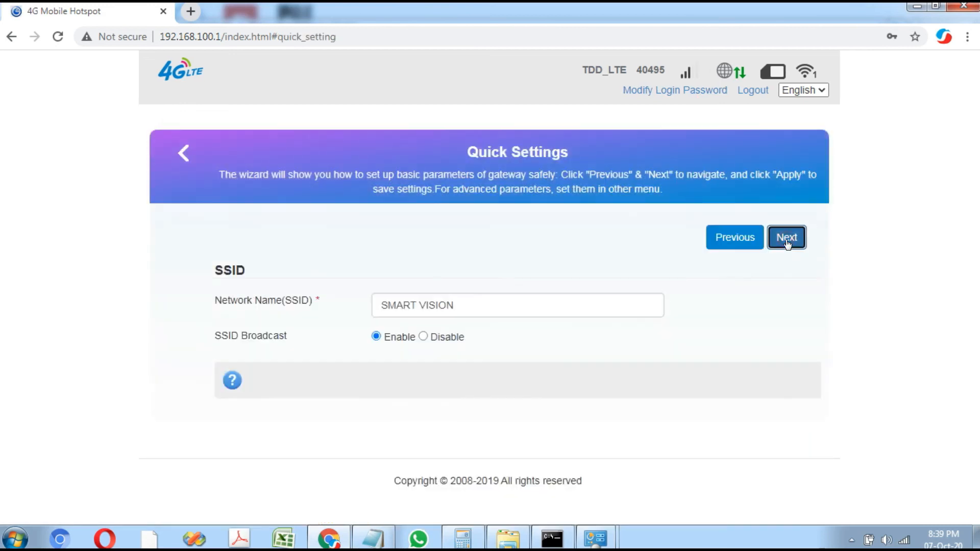
left_click(786, 238)
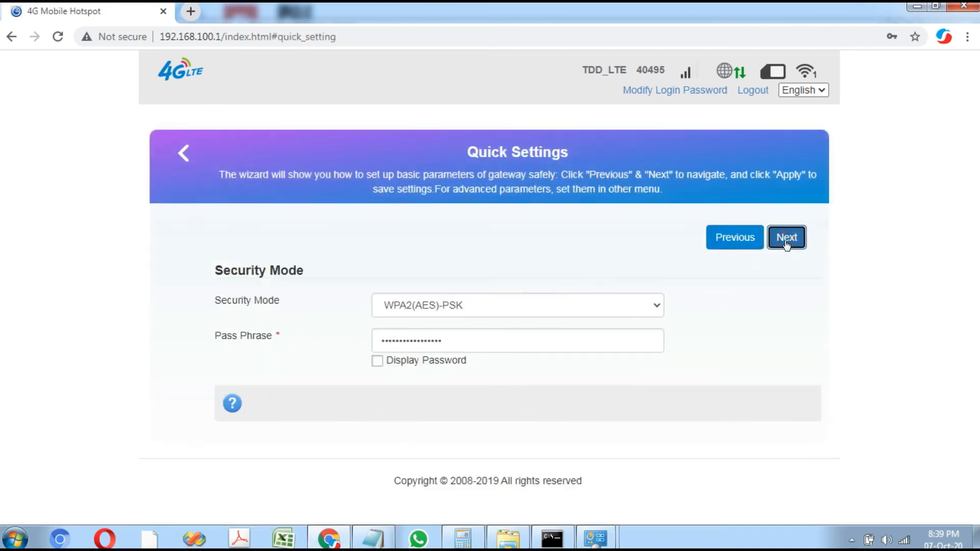
left_click(377, 360)
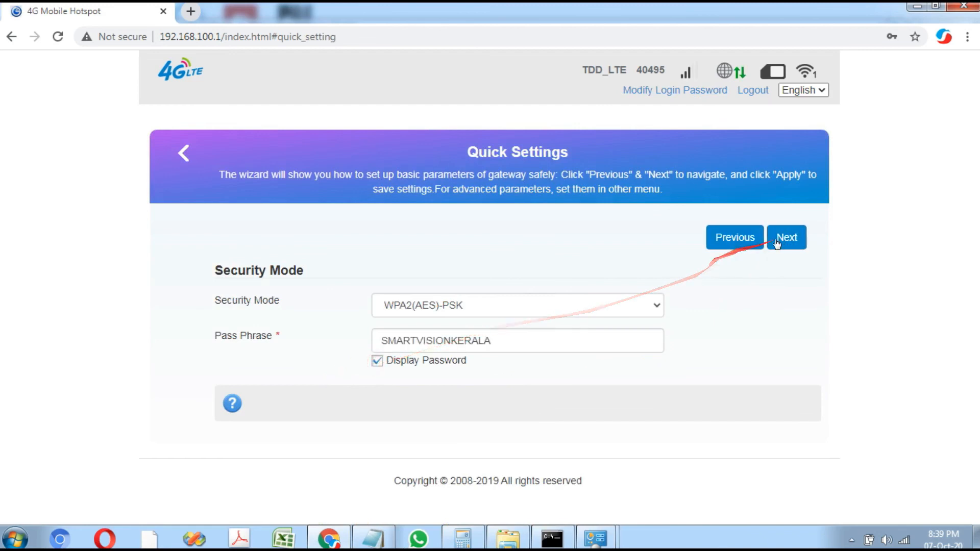
left_click(778, 238)
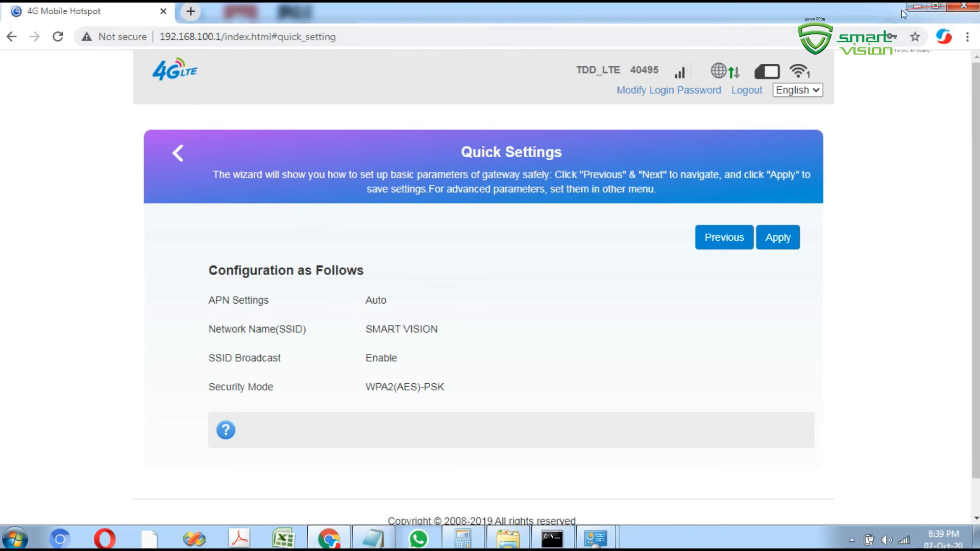
left_click(919, 7)
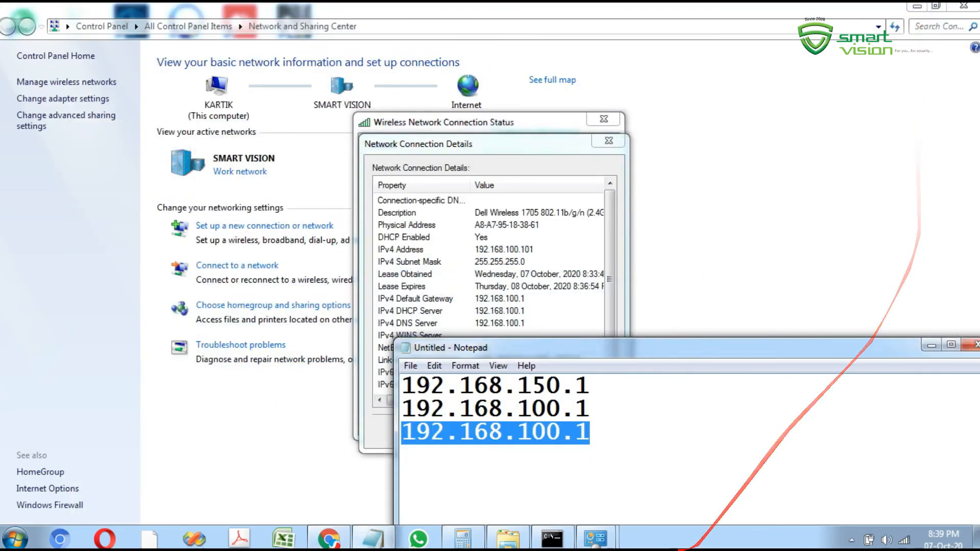
- Discard the Notepad notes unsaved and close the Network Connection Details and Wireless Network Connection Status windows
left_click(964, 346)
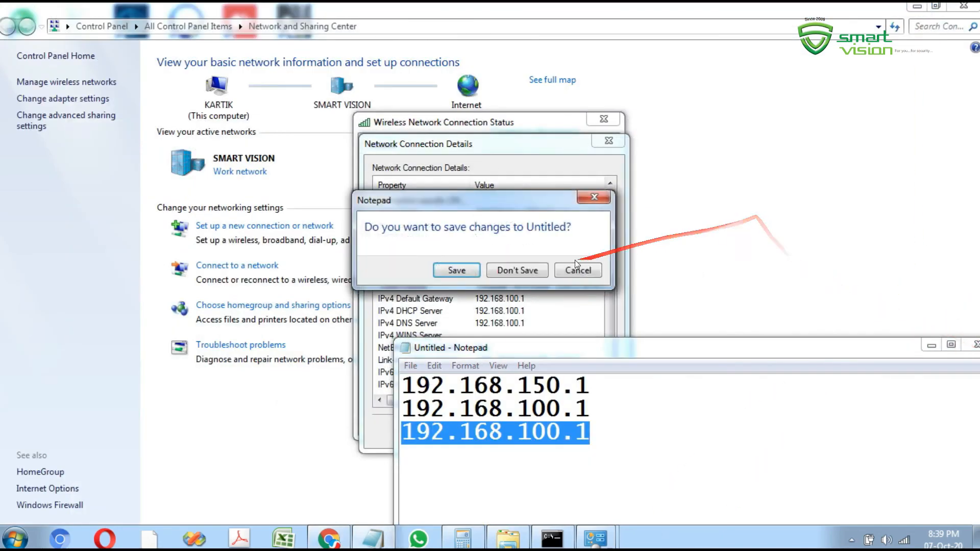
left_click(518, 269)
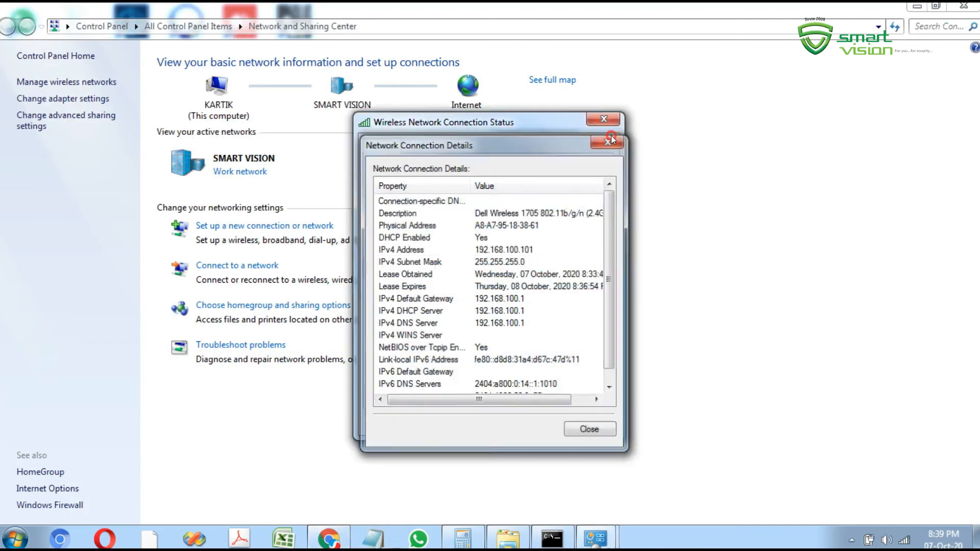
left_click(611, 136)
left_click(604, 120)
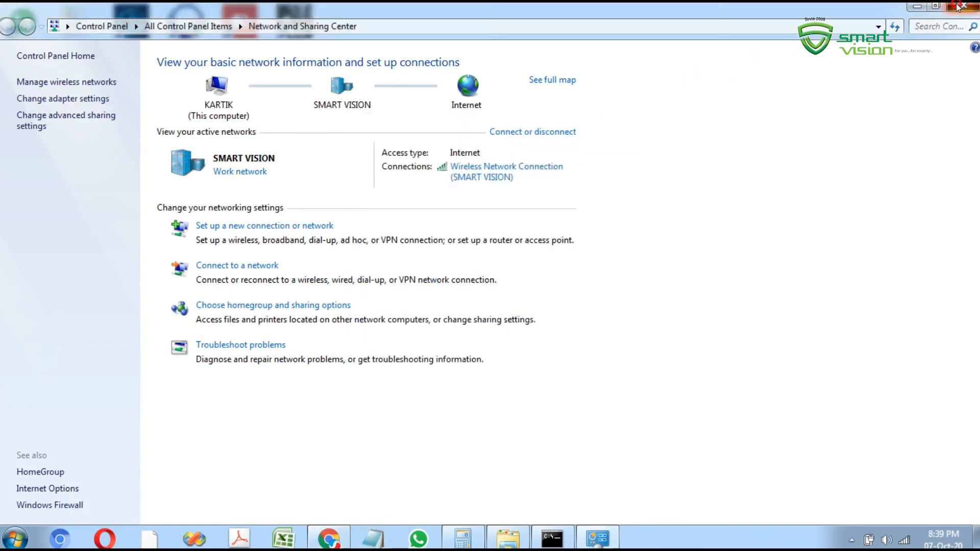